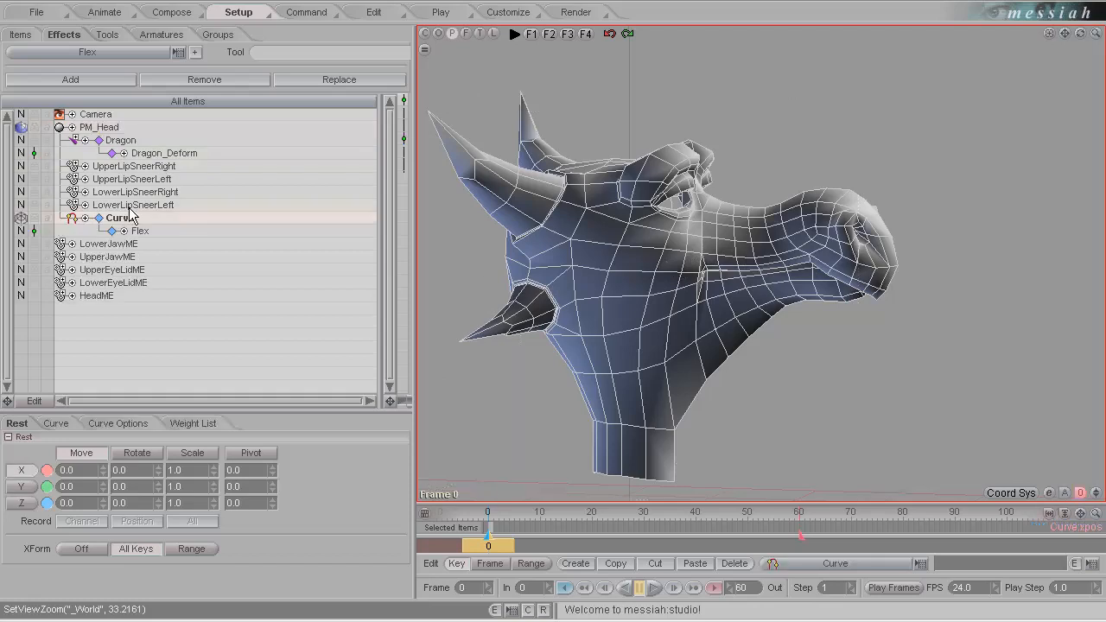
Step: Rename the curve under PM_Head as SneerRightCurve and its flex effect as SneerRightFlex
double_click(130, 218)
text(Sneer)
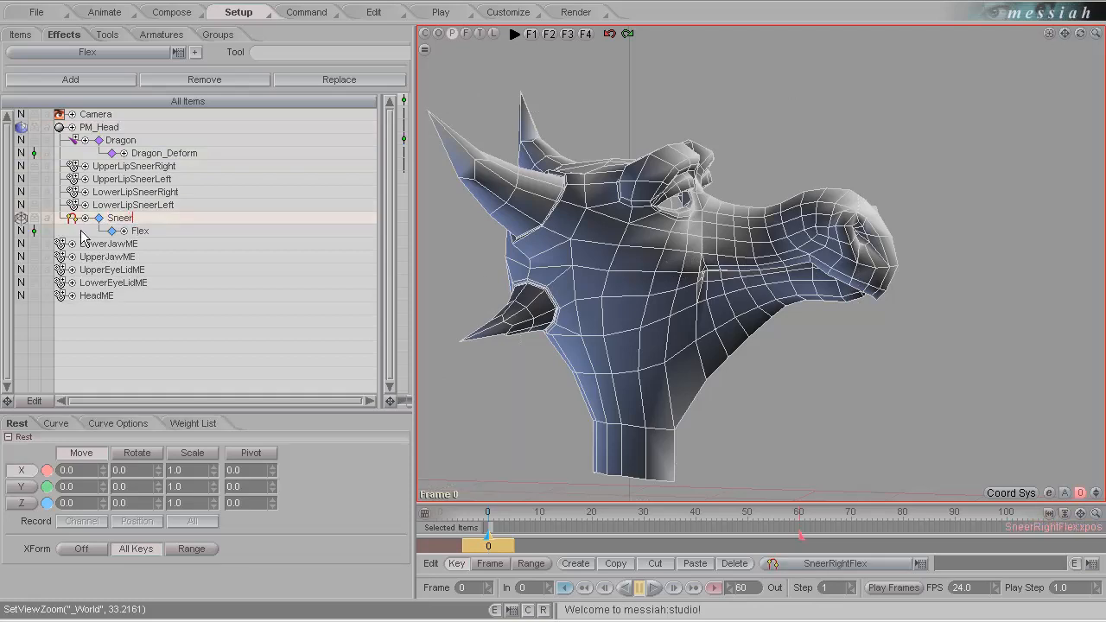
text(RightCurve)
key(Return)
double_click(136, 233)
click(137, 233)
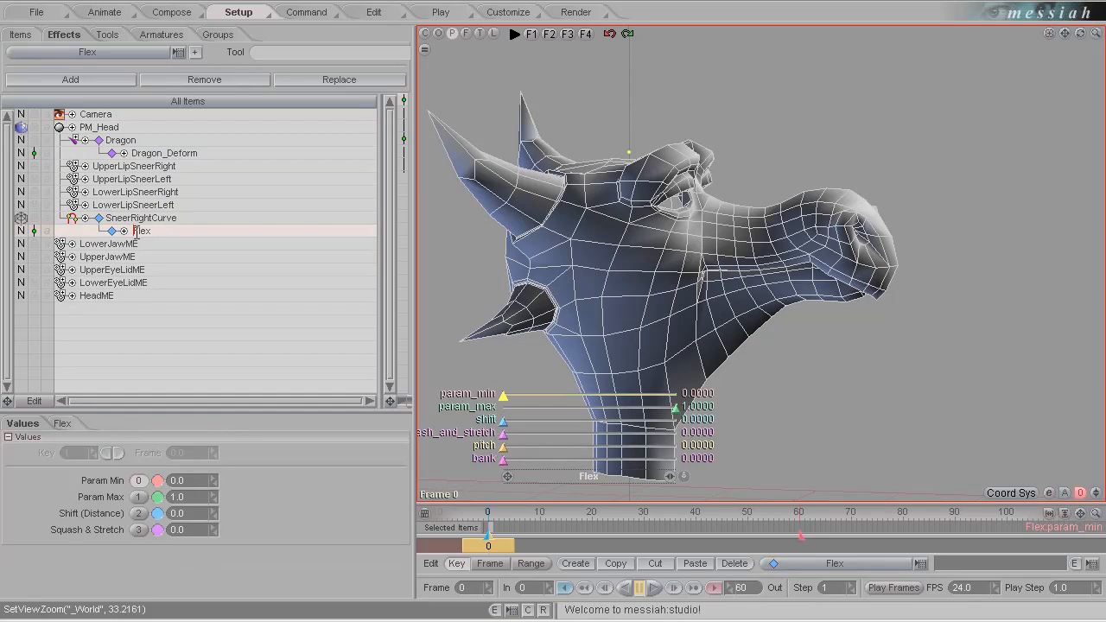
text(SneerRight)
key(Return)
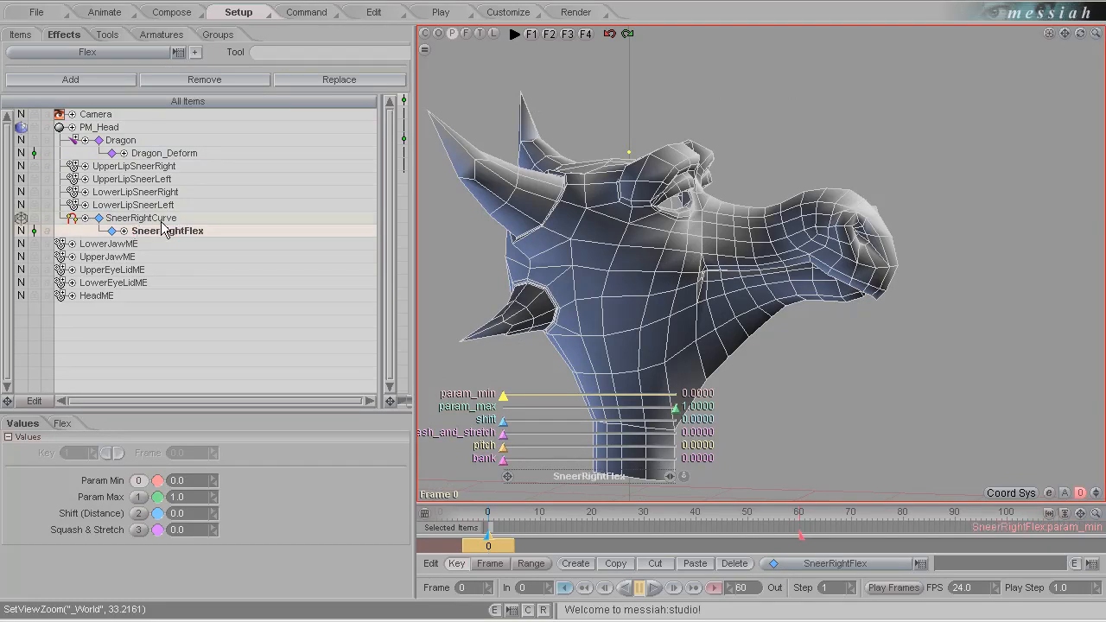
Step: Add a first curve point to SneerRightCurve
click(162, 219)
scroll(724, 320, down, 2)
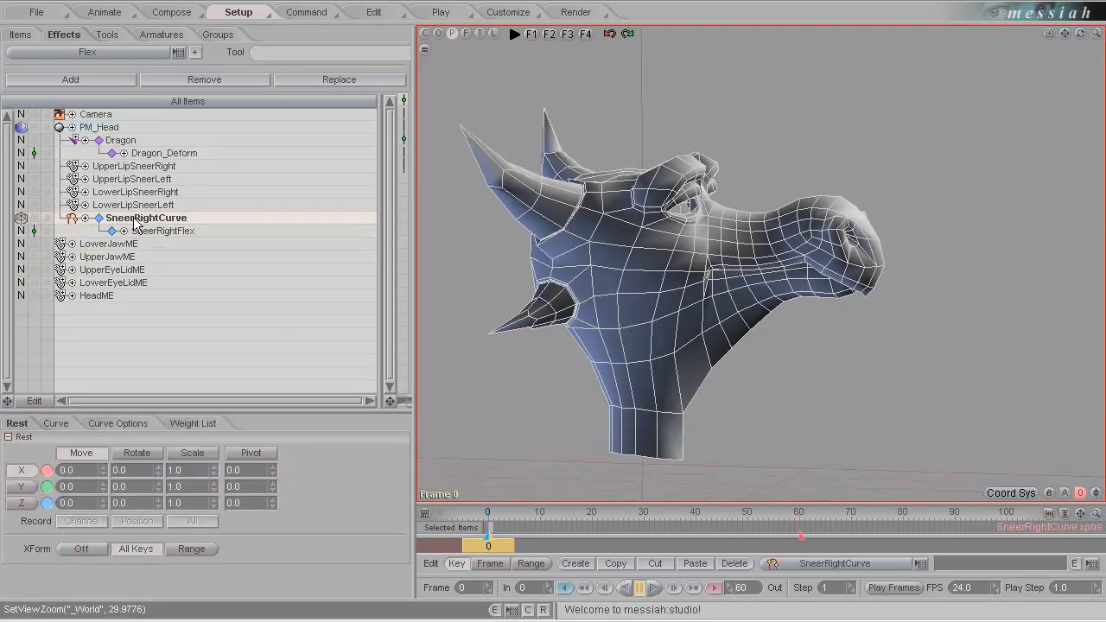
click(116, 423)
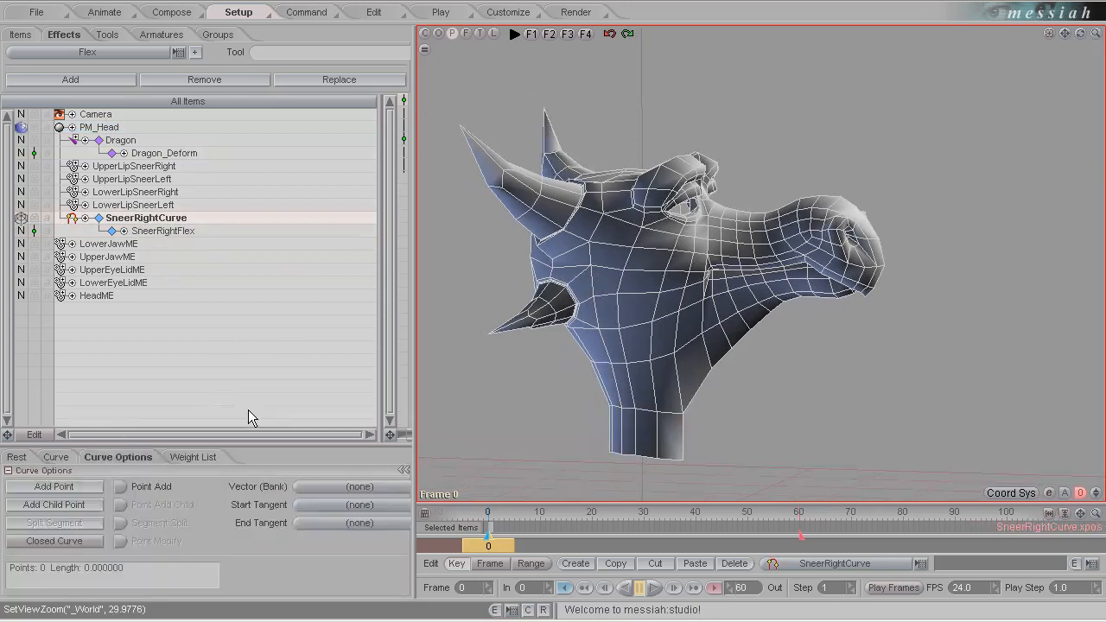
click(65, 488)
Step: In the left view, move the new curve point up to the corner of the dragon's mouth, at about Y 0.865, Z 0.119
click(493, 34)
scroll(631, 213, down, 8)
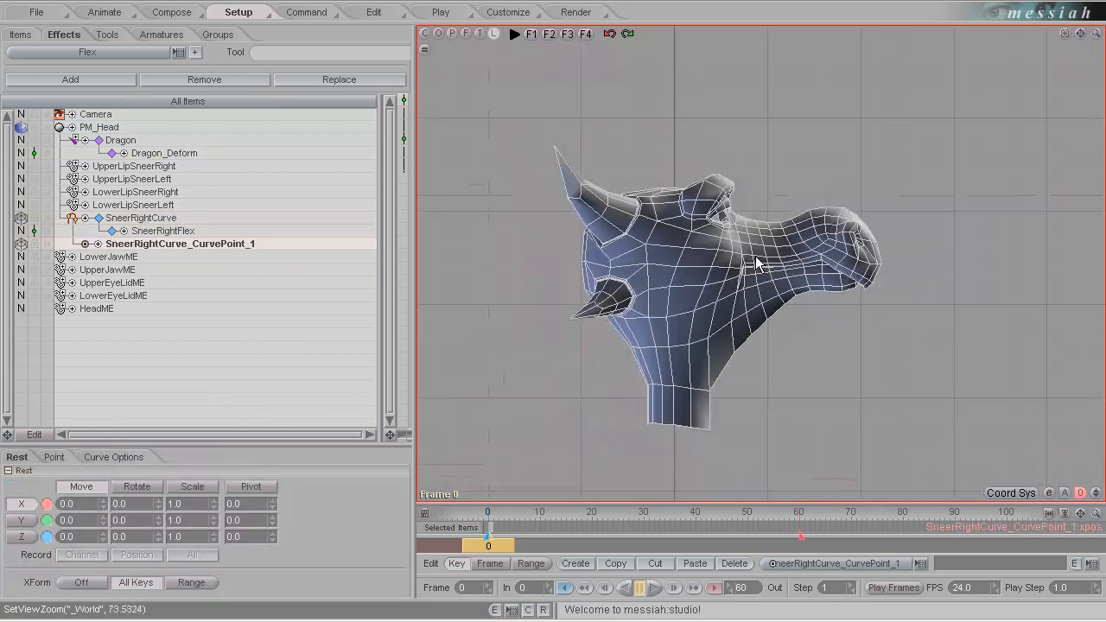
scroll(754, 258, down, 5)
drag(1079, 32, 553, 324)
drag(663, 425, 701, 149)
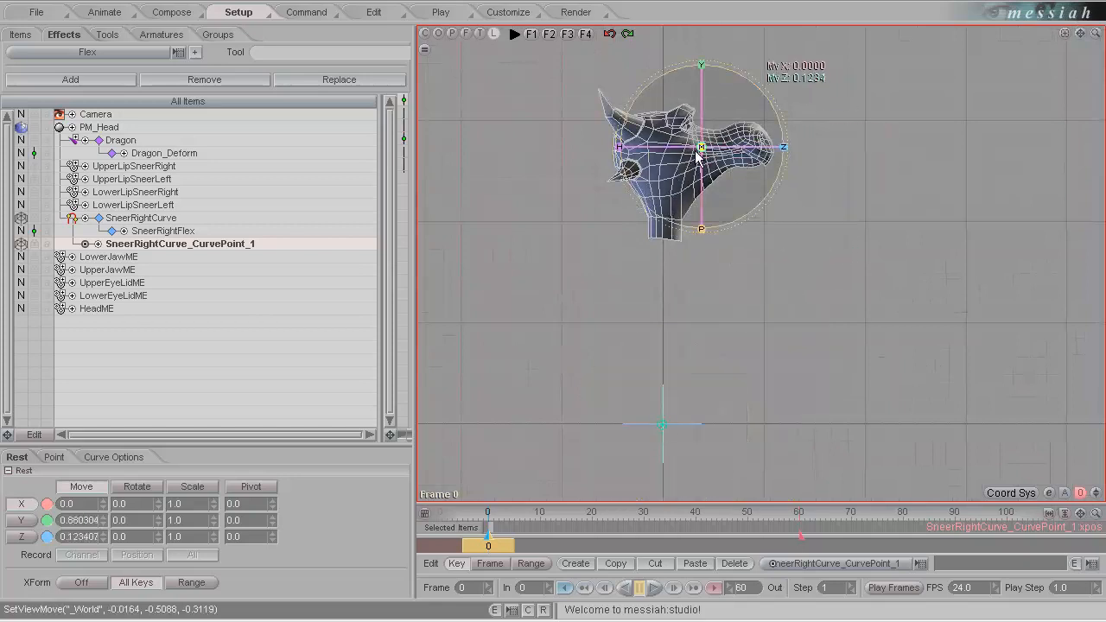
drag(699, 149, 699, 152)
drag(1095, 33, 553, 315)
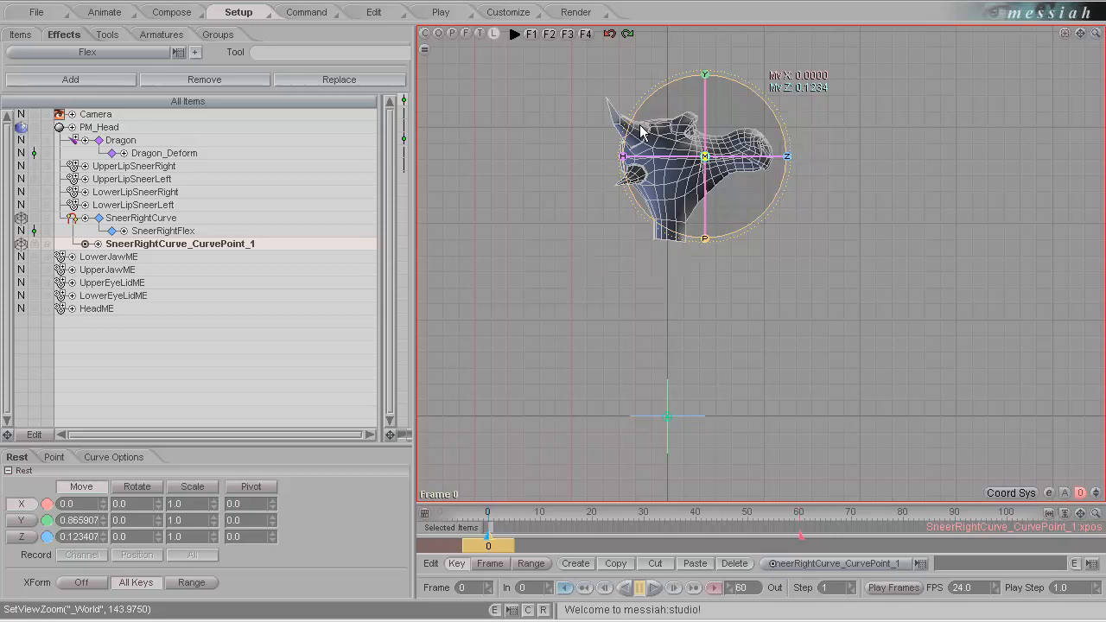
drag(1079, 33, 675, 191)
drag(572, 218, 568, 218)
Step: Rename the curve point as SneerRightCurve_1
double_click(222, 245)
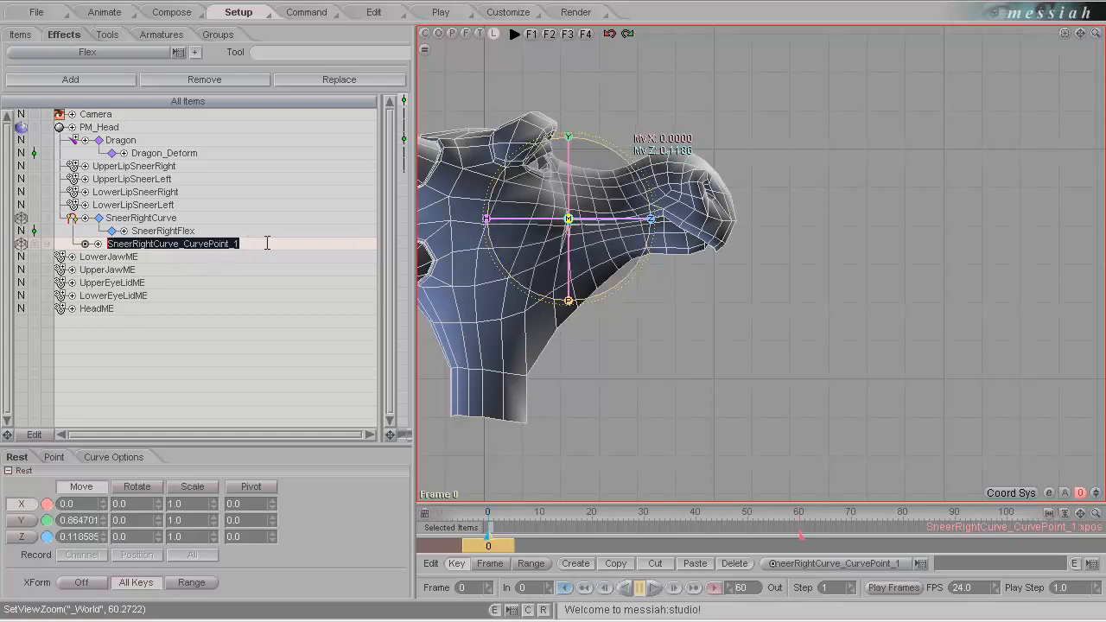
drag(270, 248, 187, 262)
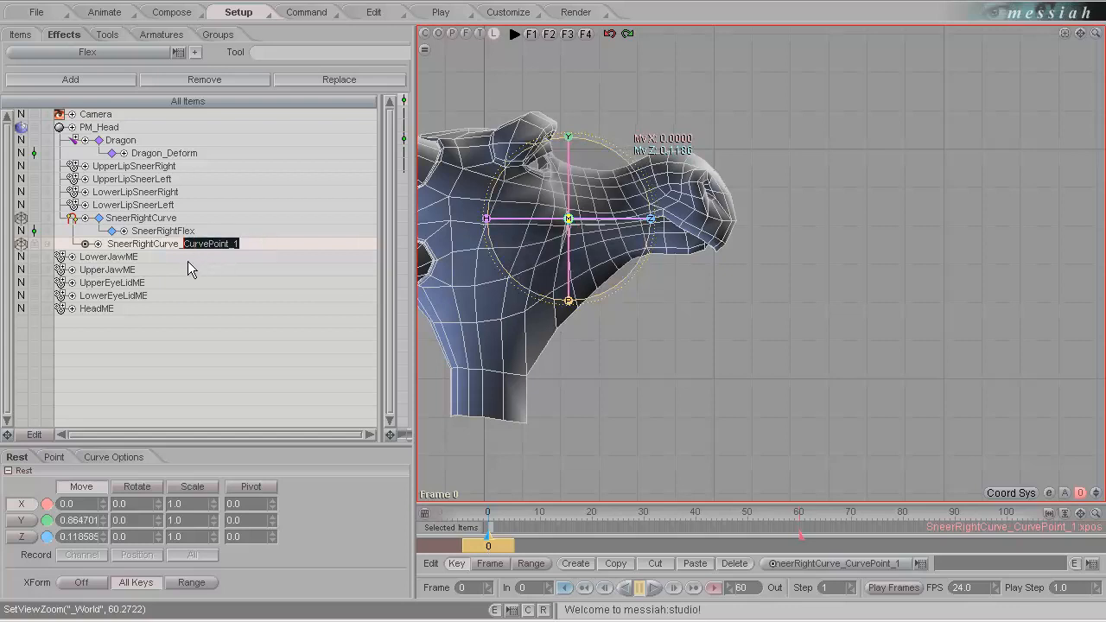
text(1)
key(Return)
Step: Move SneerRightCurve_1 sideways to about X 0.069 and back just behind the mouth corner, at about Z 0.099
mouse_move(1095, 33)
mouse_down()
mouse_move(1071, 37)
mouse_move(1102, 40)
mouse_up()
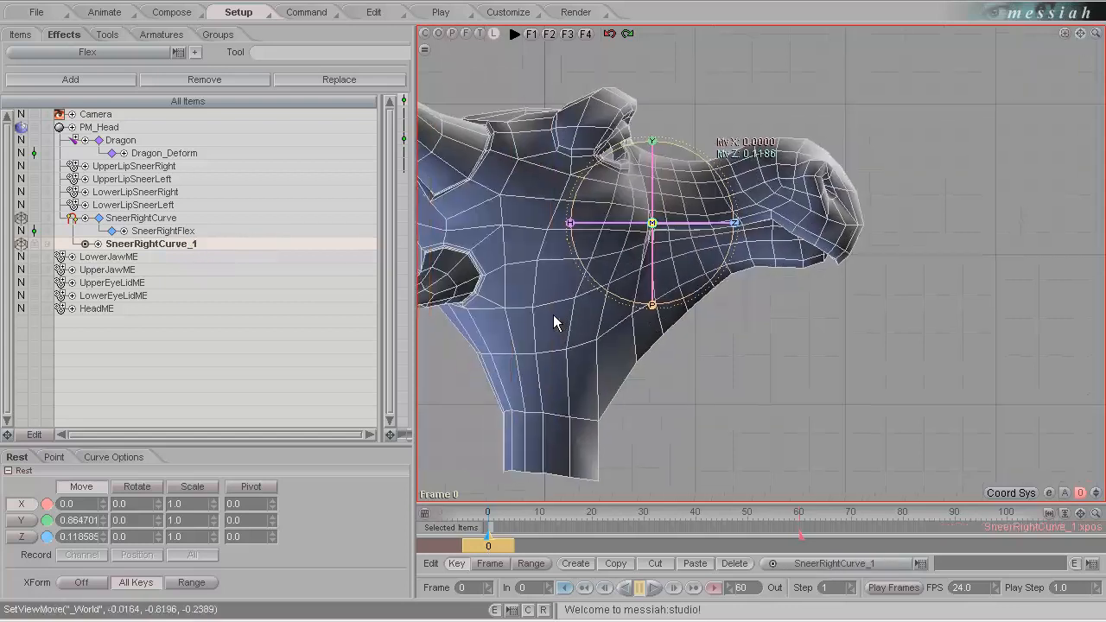
ctrl+alt+drag(554, 315, 642, 241)
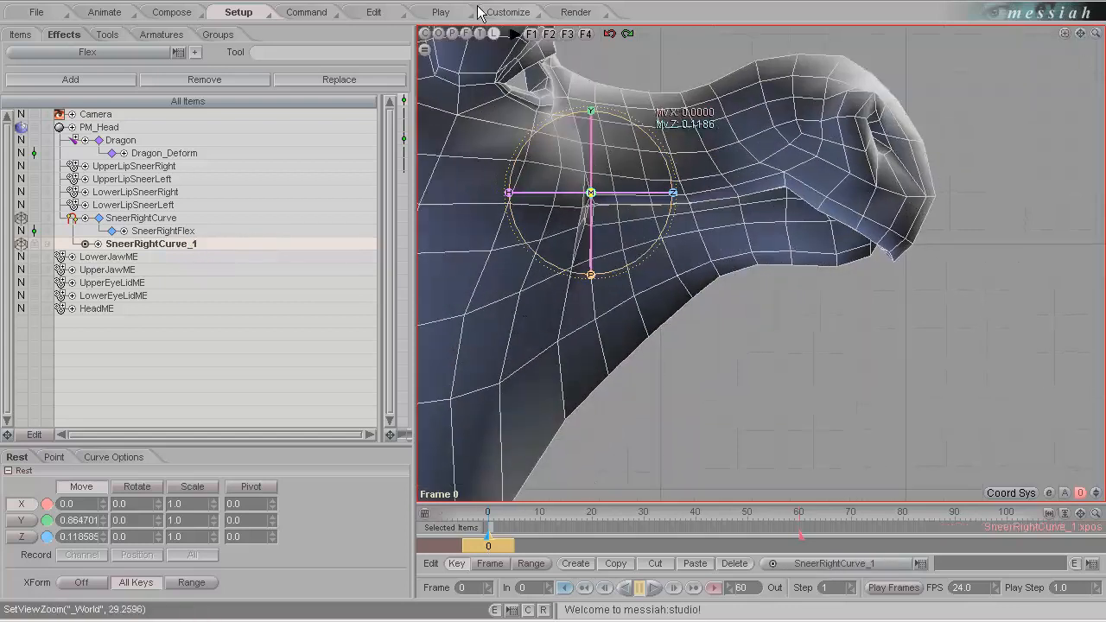
click(466, 32)
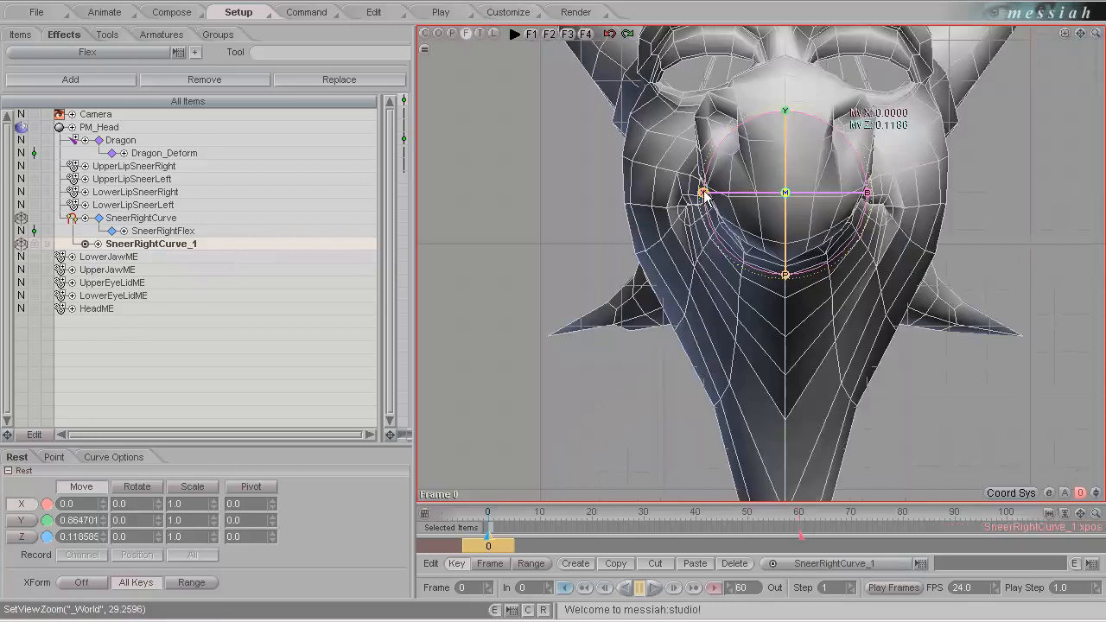
drag(710, 197, 553, 321)
click(493, 33)
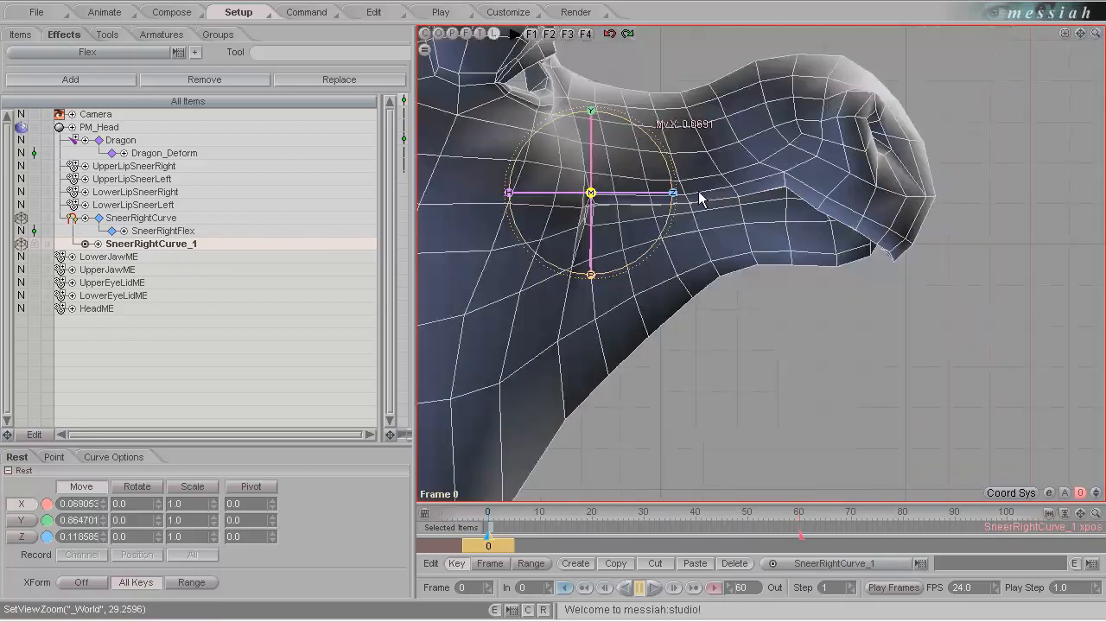
drag(700, 199, 604, 229)
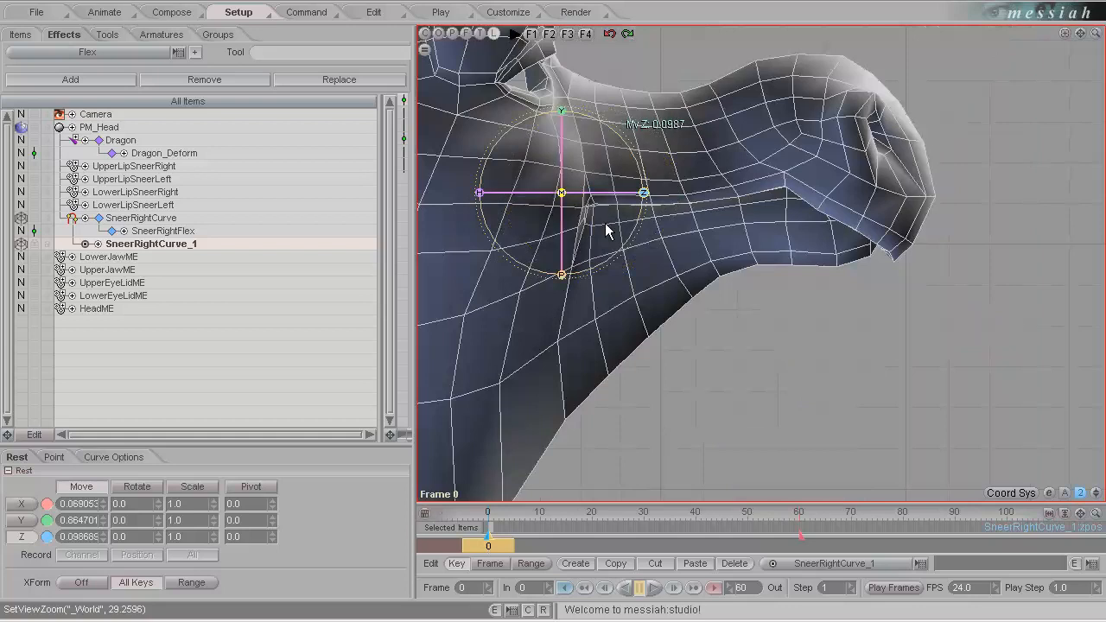
Step: Duplicate SneerRightCurve_1 and move the copy forward along the mouth line to about Z 0.170
key(ctrl+d)
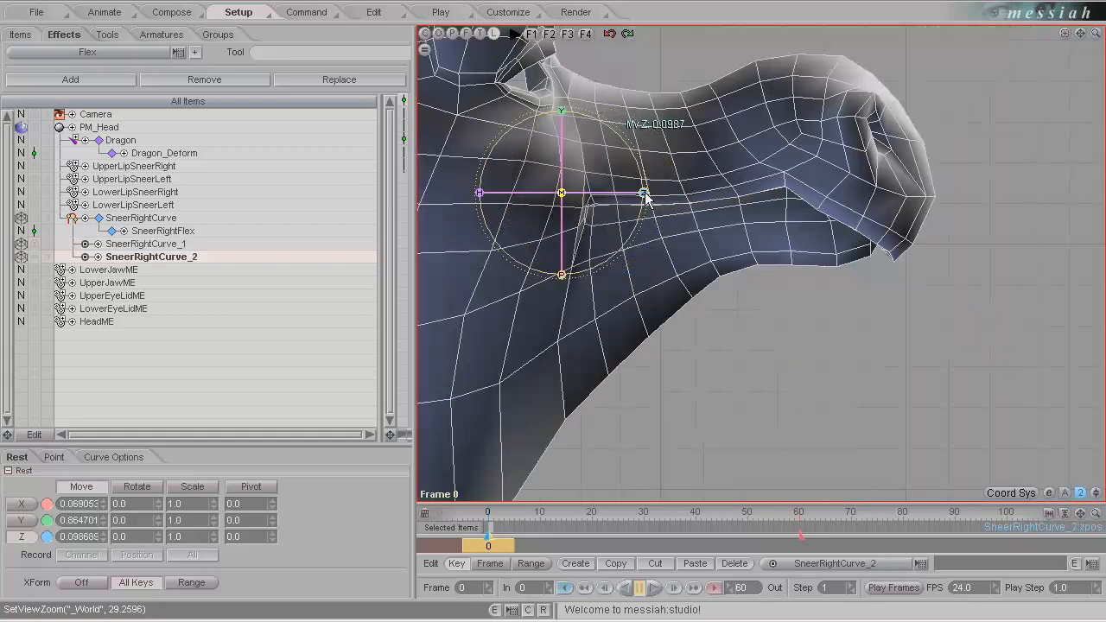
drag(644, 194, 762, 192)
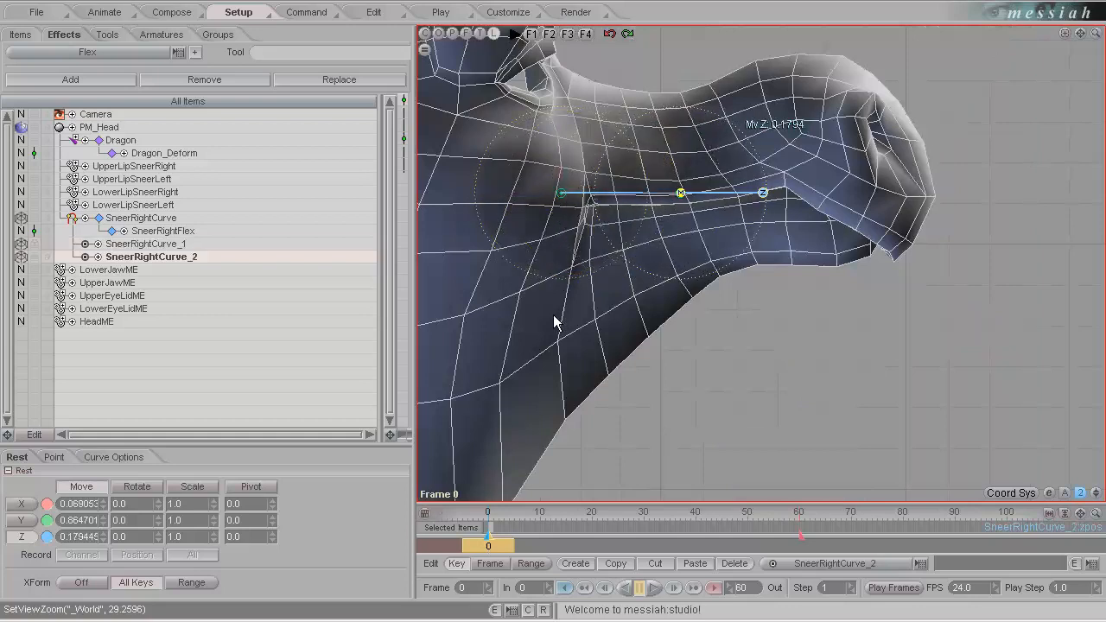
mouse_move(553, 322)
mouse_down()
mouse_move(503, 322)
mouse_move(540, 322)
mouse_up()
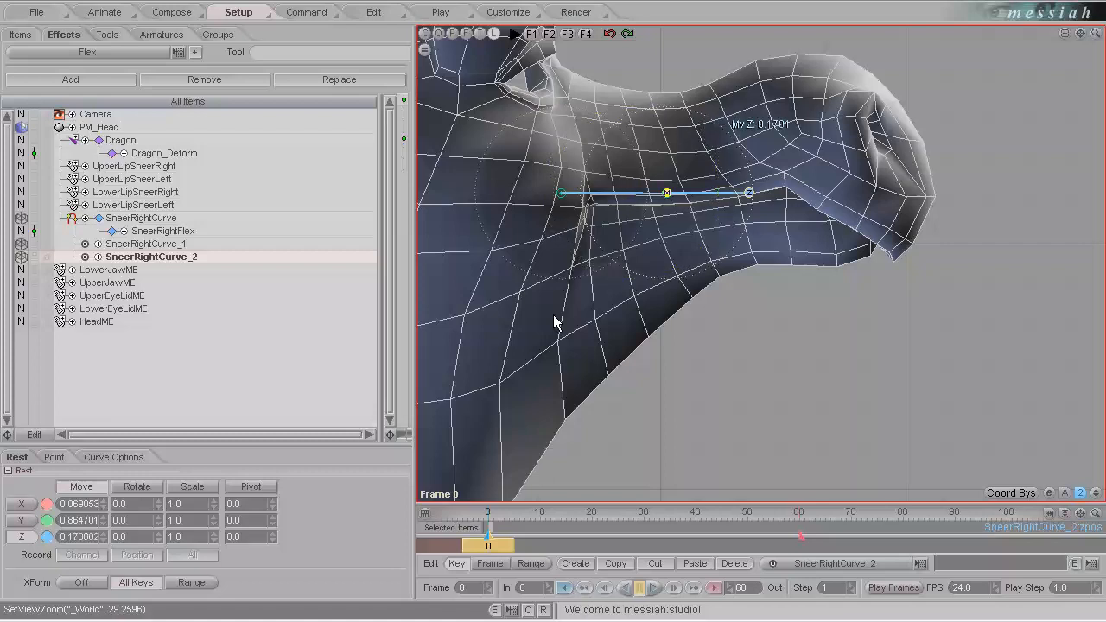
Step: Duplicate SneerRightCurve_2 and place the copy near the front of the lip, at about Y 0.876, Z 0.249
key(ctrl+d)
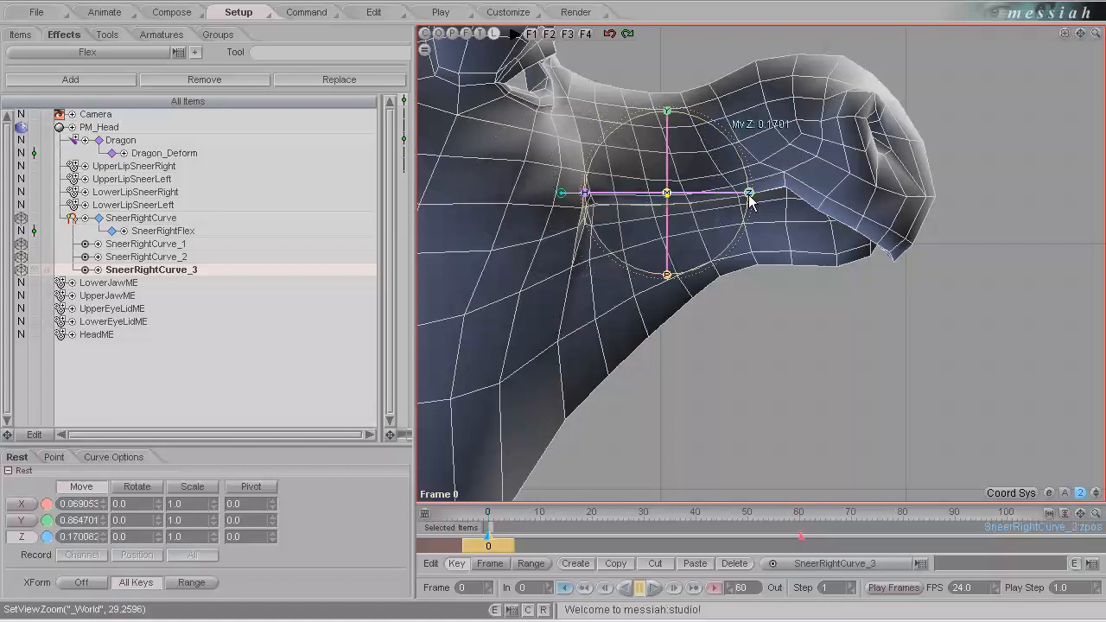
drag(749, 195, 811, 194)
drag(730, 192, 787, 180)
Step: Slide SneerRightCurve_2 forward to about Z 0.182 and nudge SneerRightCurve_1 down to about Y 0.863
drag(666, 195, 686, 195)
drag(561, 192, 564, 195)
drag(788, 180, 709, 200)
Step: Move the three curve points inward onto the lip, at about X 0.061, 0.053 and 0.052, and lower the third to about Y 0.873
click(451, 33)
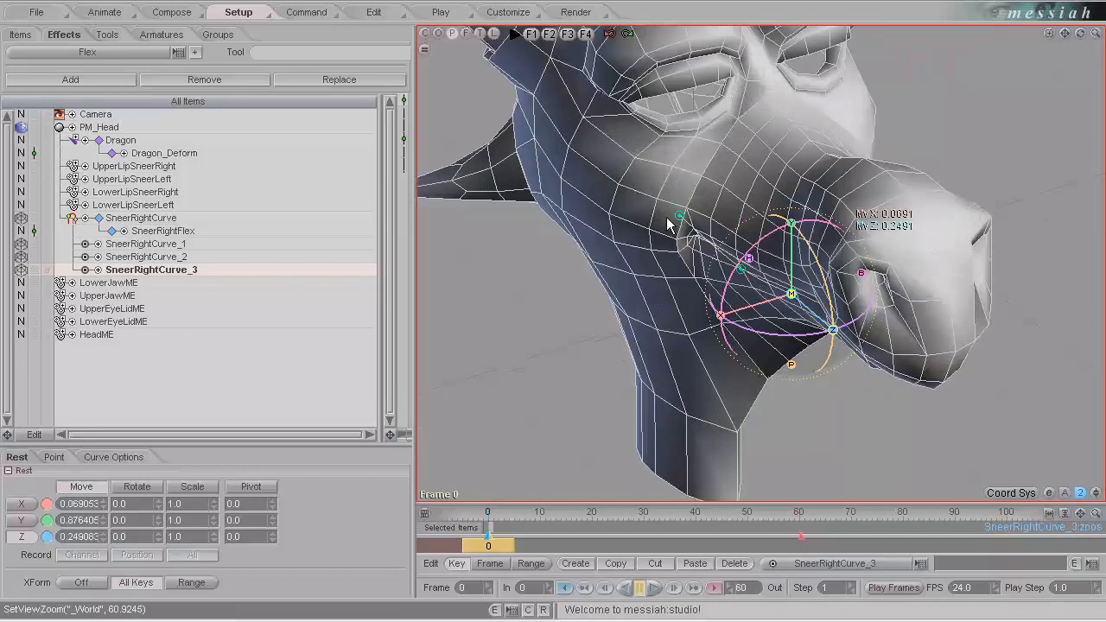
click(670, 223)
click(678, 217)
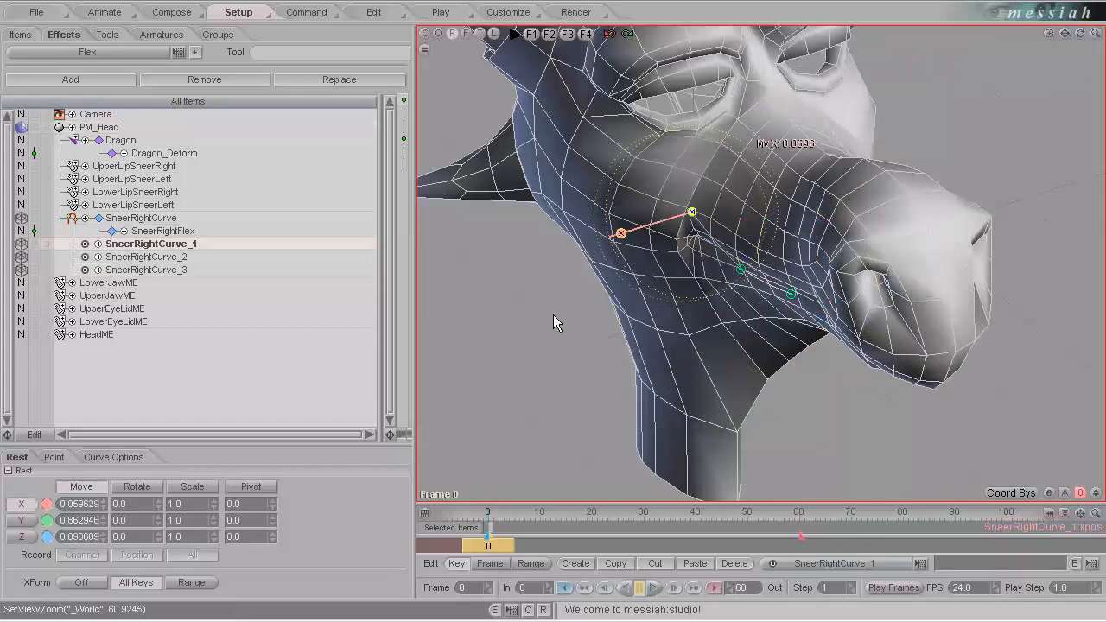
drag(620, 234, 618, 234)
click(740, 272)
drag(672, 289, 553, 315)
click(787, 294)
drag(760, 181, 760, 187)
Step: Lower SneerRightCurve_2 to about Y 0.857 and SneerRightCurve_1 to about Y 0.858 to follow the mouth line
click(668, 290)
drag(674, 211, 674, 217)
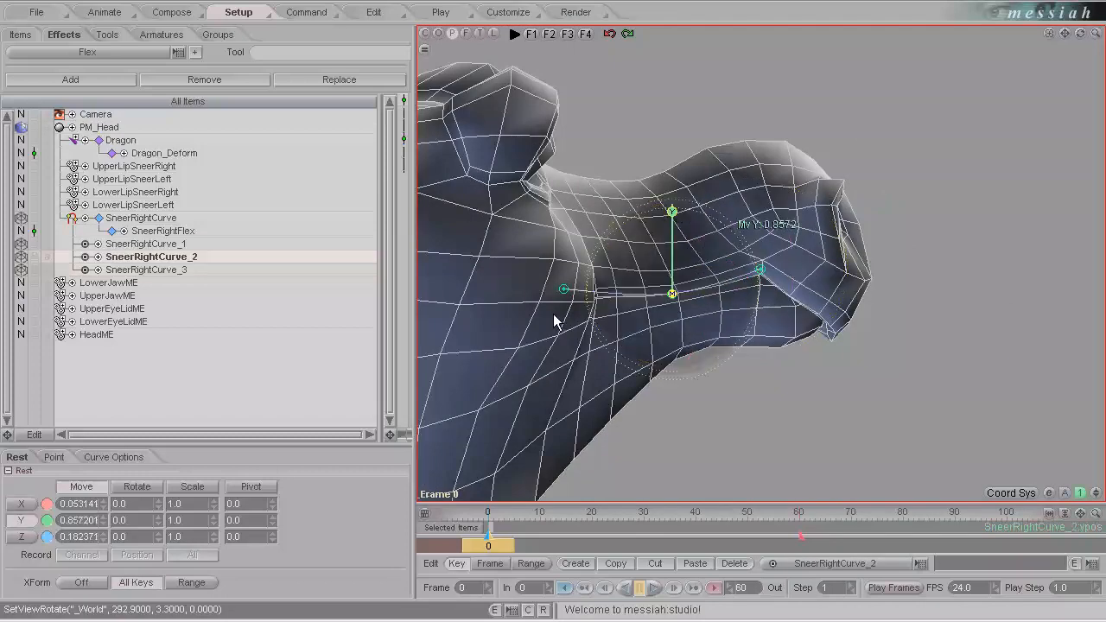
drag(554, 320, 605, 251)
click(564, 289)
drag(564, 207, 553, 315)
key(ctrl+z)
drag(563, 212, 554, 315)
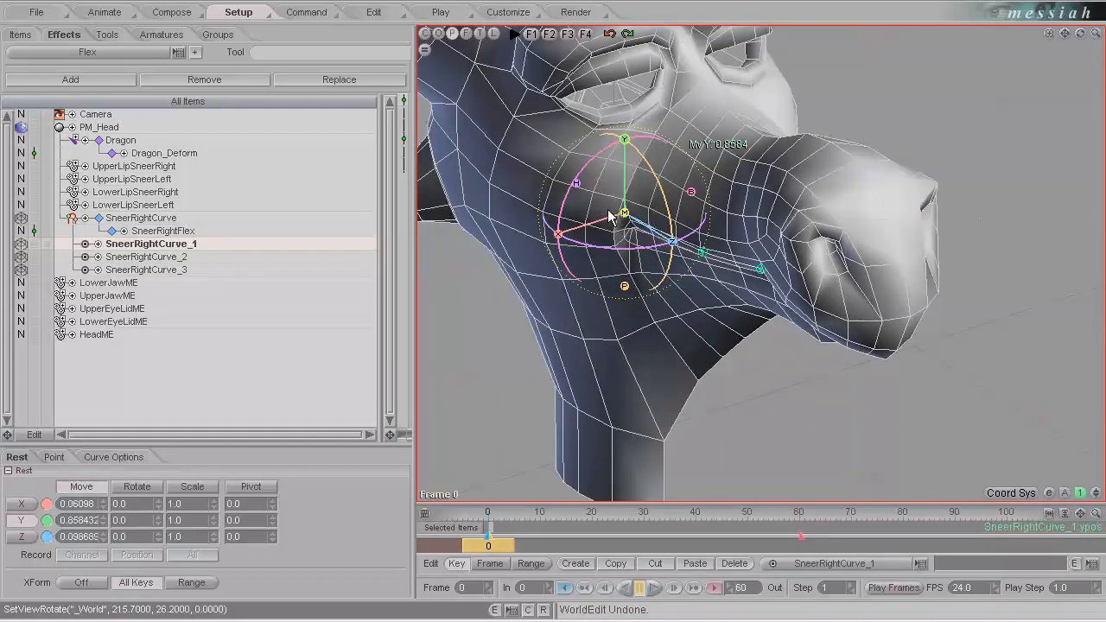
Step: Raise SneerRightCurve_2 to about Y 0.860 and check the curve's alignment with the lip from the side
click(763, 269)
click(702, 251)
drag(707, 177, 553, 315)
click(761, 269)
alt+drag(761, 271, 553, 319)
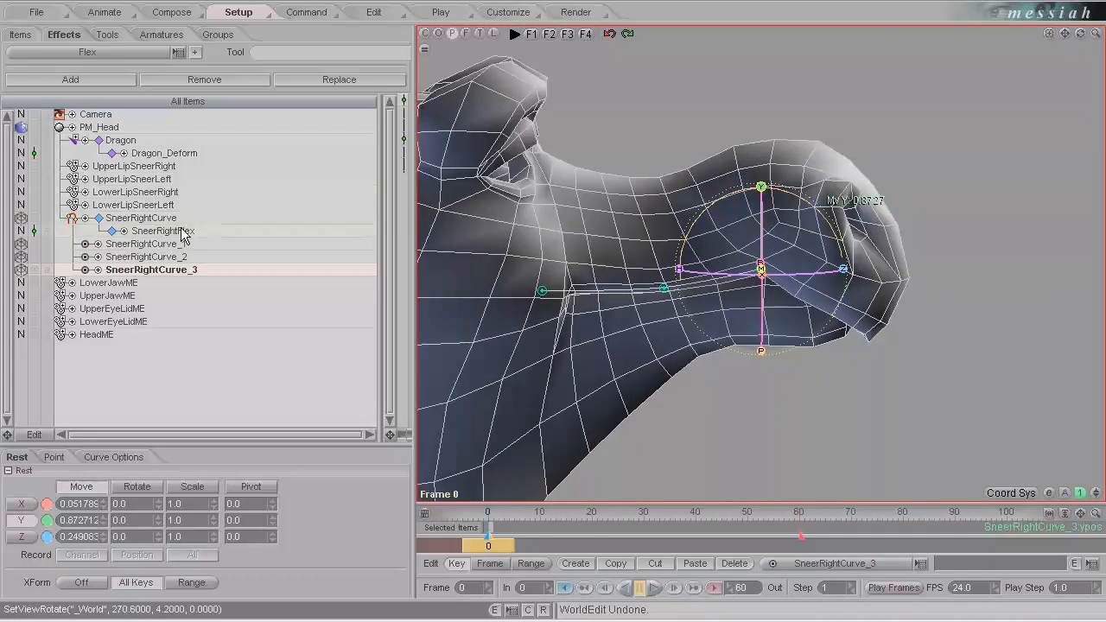
Step: Set the SneerRightFlex axis to Distorted (Tool Shape) and its weight to UpperLipSneerRight
click(169, 231)
click(62, 457)
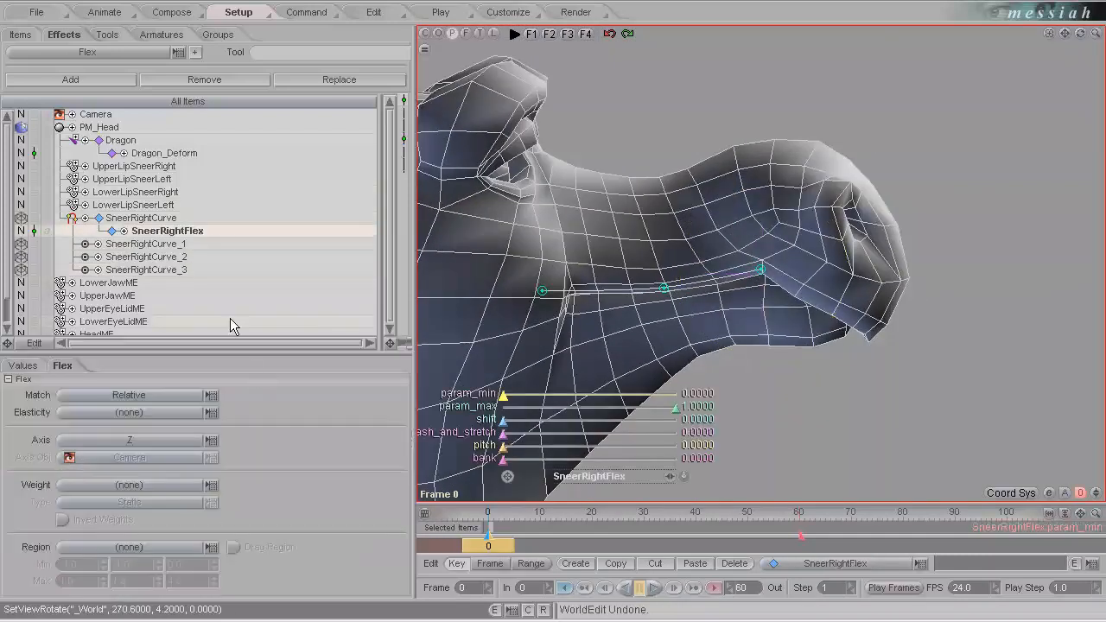
click(155, 439)
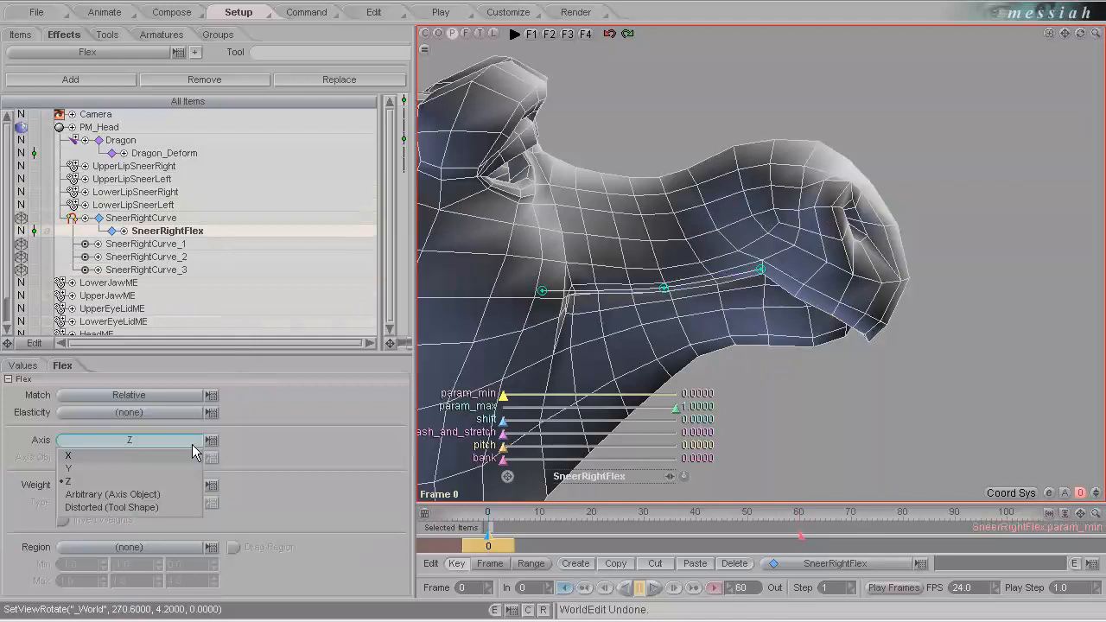
click(111, 507)
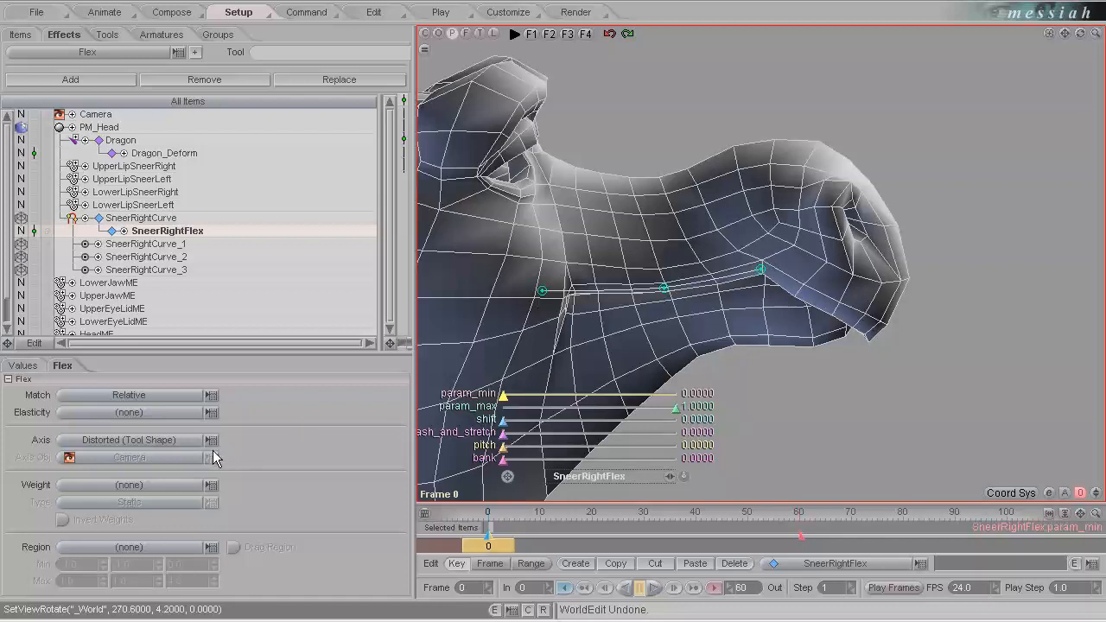
click(210, 486)
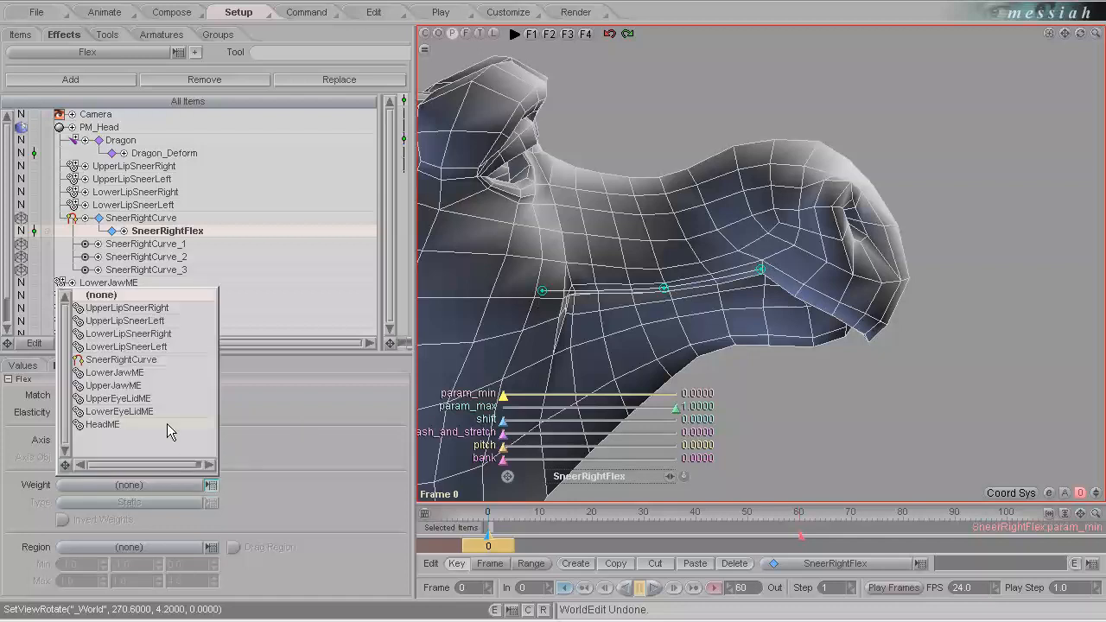
click(157, 308)
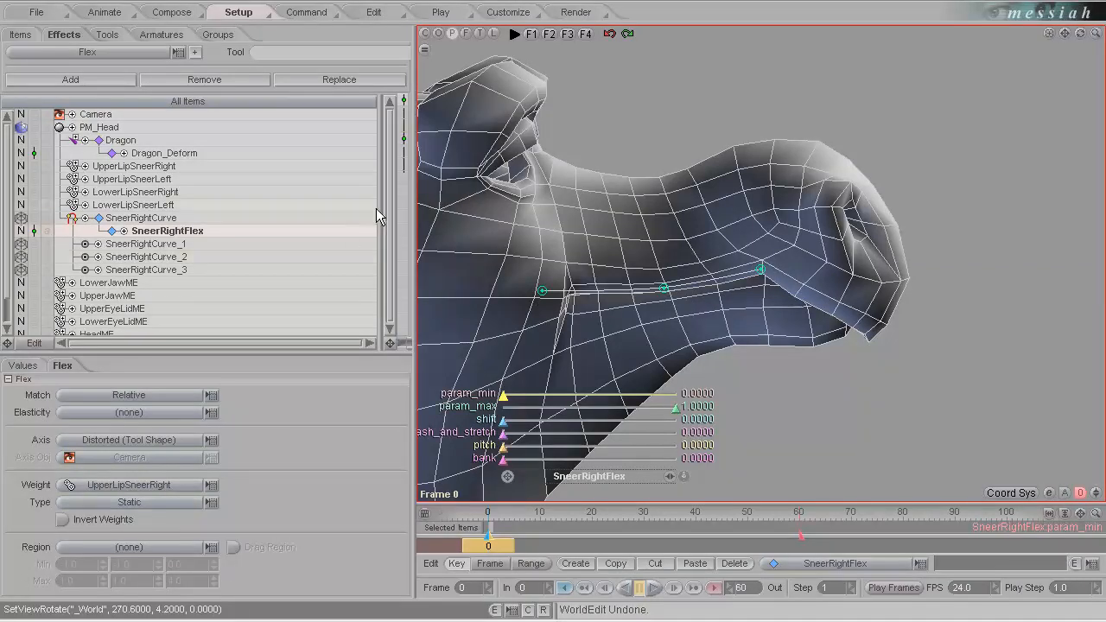
Step: Reveal the effect order list and move Dragon_Deform below SneerRightFlex
drag(379, 216, 246, 226)
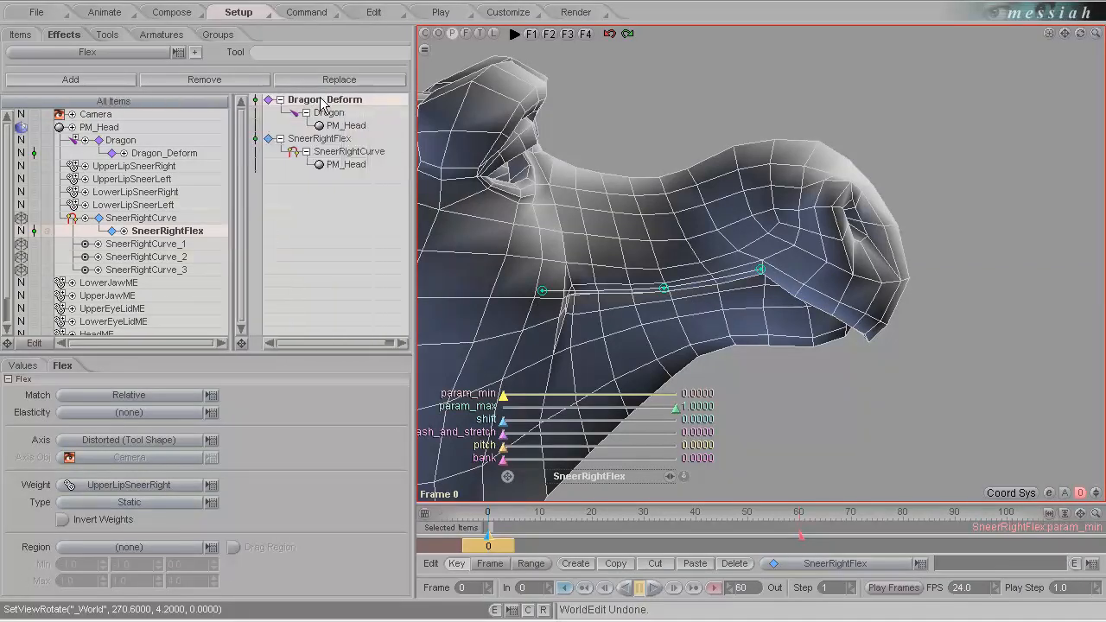
drag(322, 102, 321, 204)
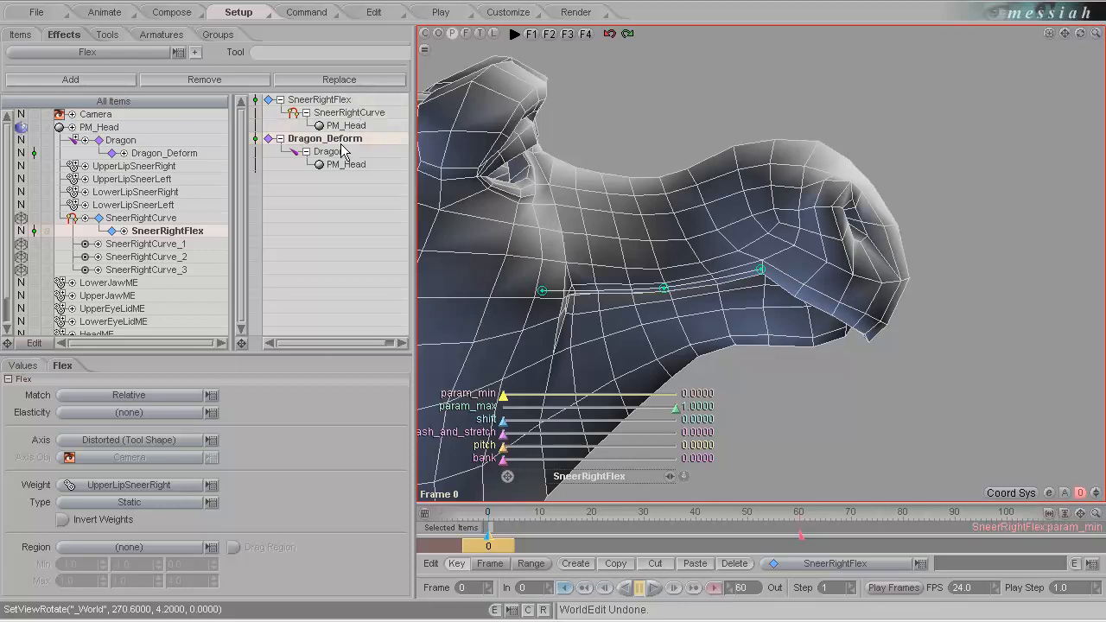
Step: In Animate mode, test the lip deformation by raising SneerRightCurve_2 to about Y 0.912, and reset all its motion channels
click(116, 12)
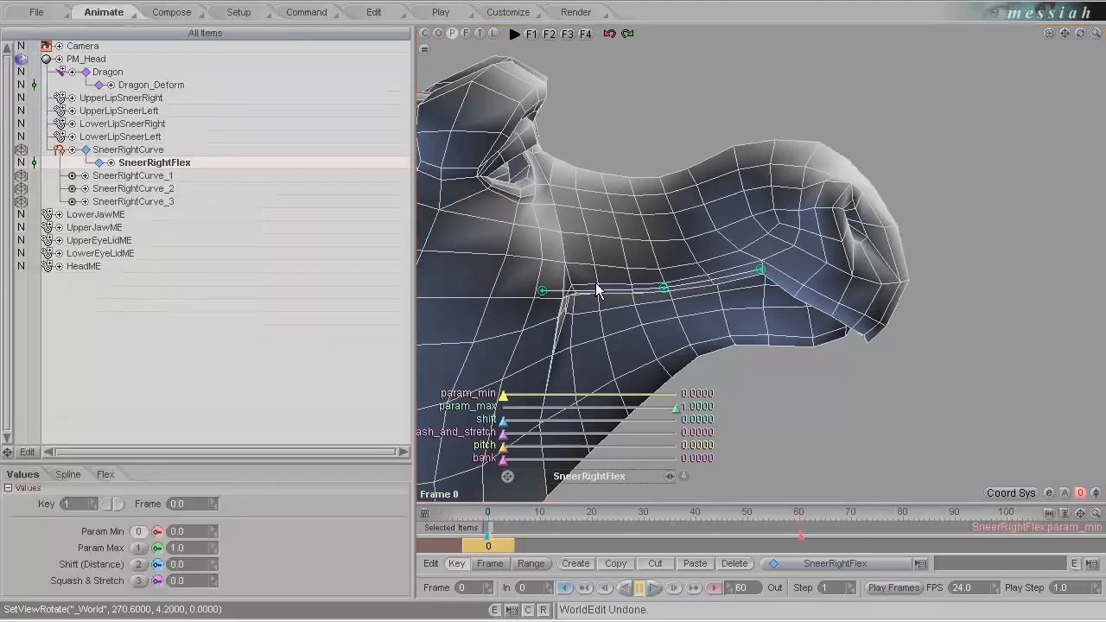
click(664, 289)
mouse_move(664, 208)
mouse_down()
mouse_move(664, 167)
mouse_move(665, 215)
mouse_up()
drag(554, 316, 432, 313)
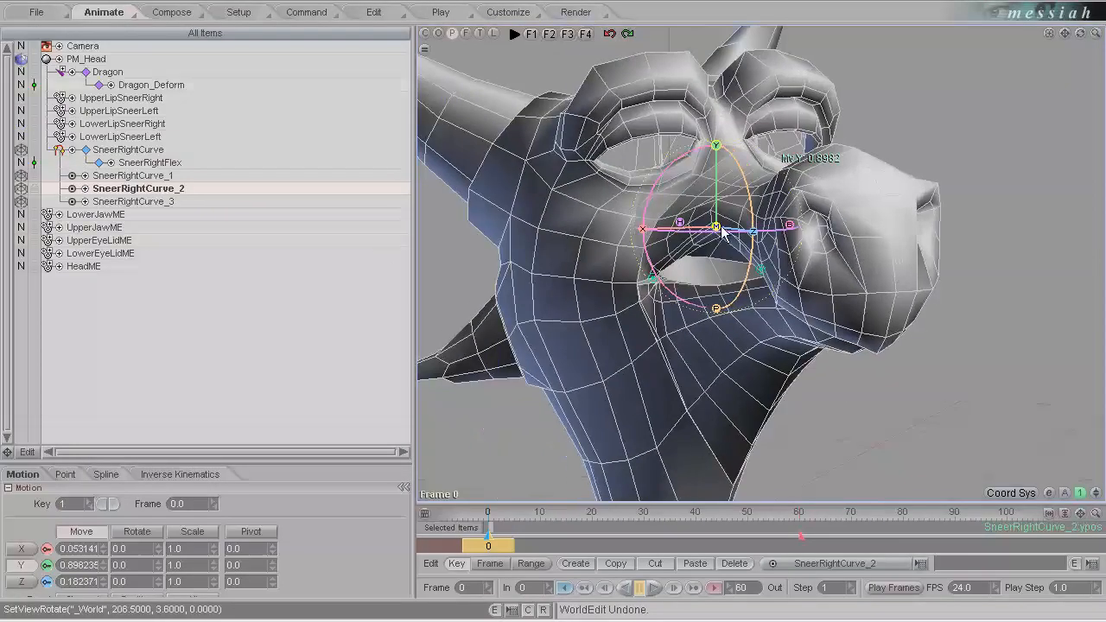
mouse_move(552, 316)
mouse_down()
mouse_move(590, 316)
mouse_move(557, 312)
mouse_move(555, 265)
mouse_move(552, 314)
mouse_up()
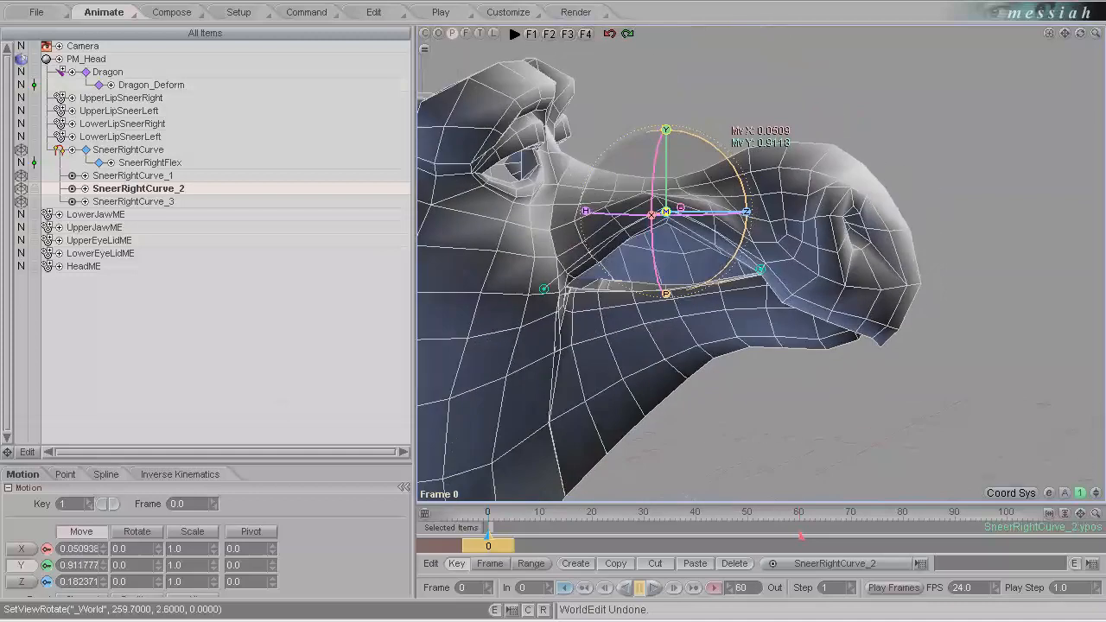
drag(665, 129, 553, 316)
drag(249, 467, 249, 411)
click(185, 542)
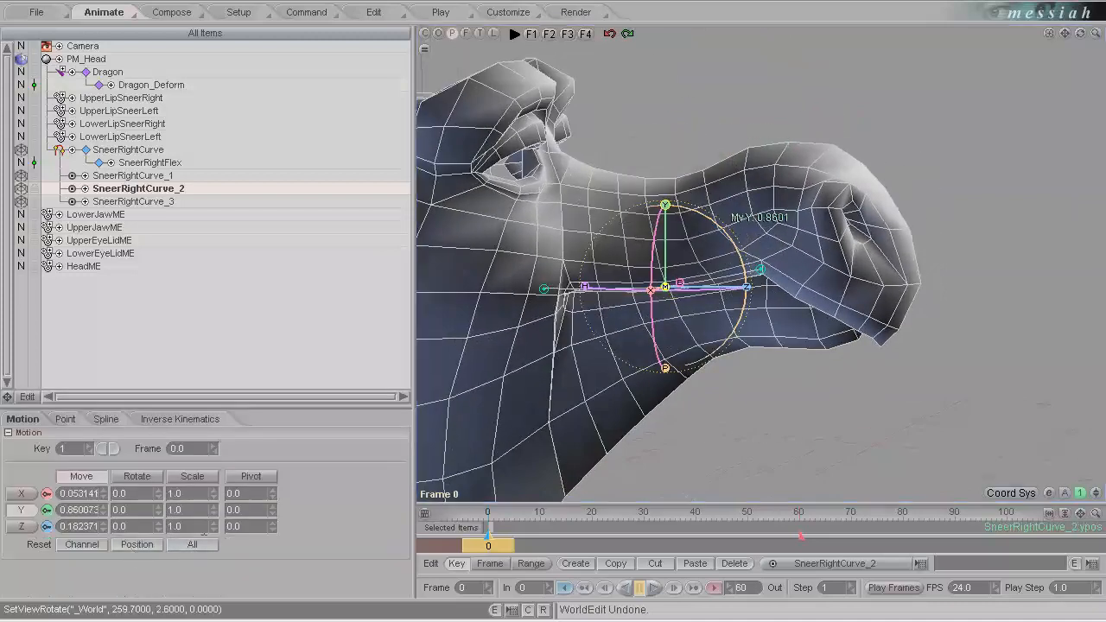
Step: Duplicate SneerRightCurve with its points and flex effect, and rename the copied curve SneerLeftCurve
click(158, 152)
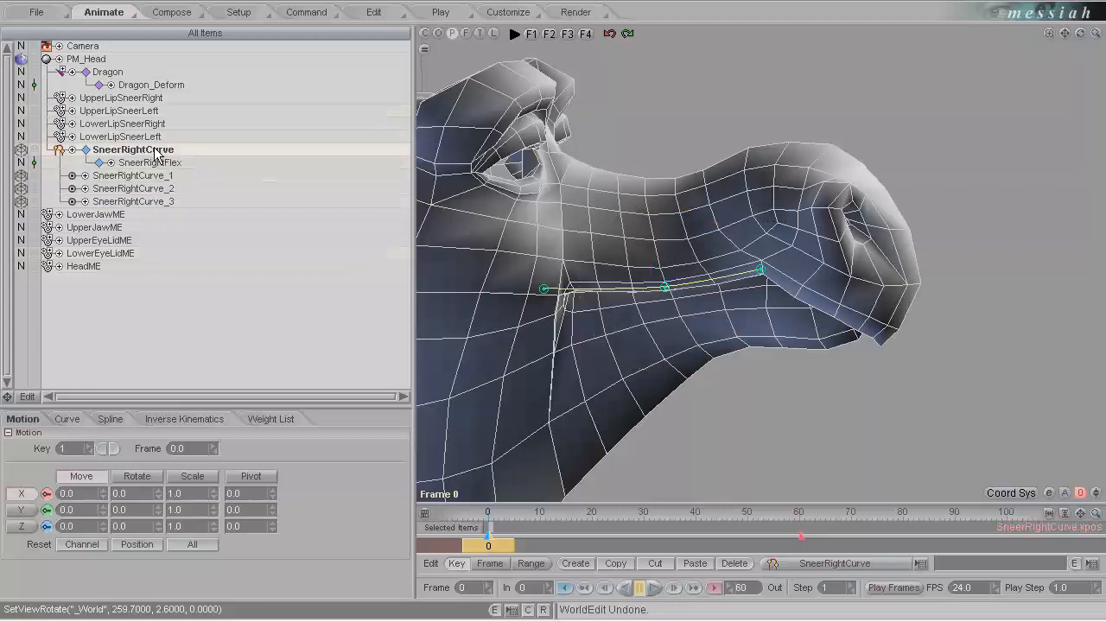
key(ctrl+d)
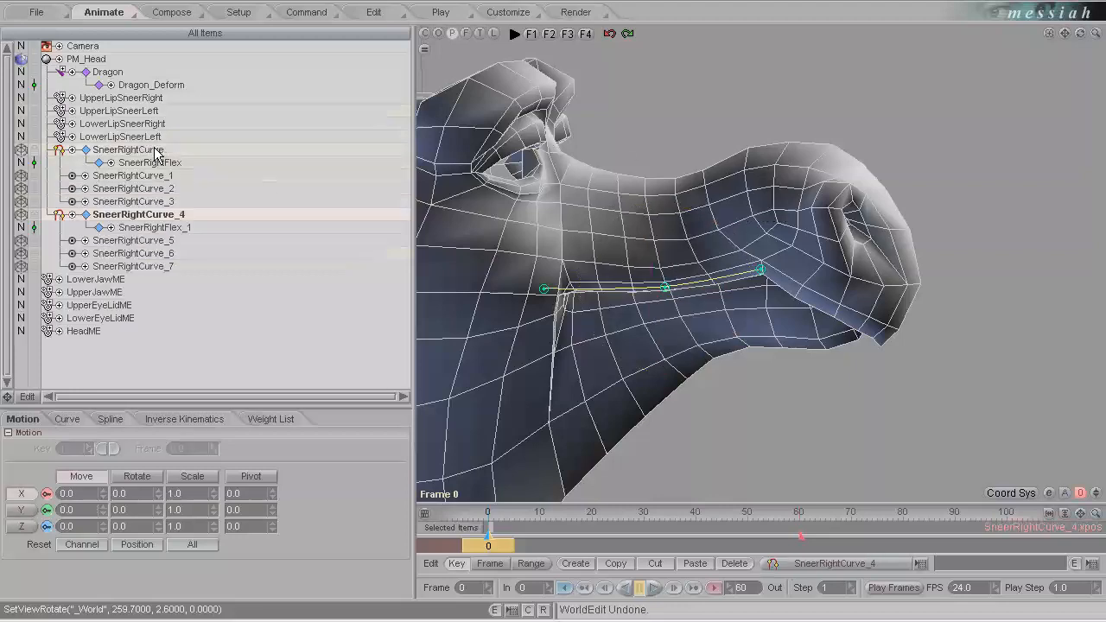
double_click(162, 216)
click(189, 213)
drag(188, 213, 133, 238)
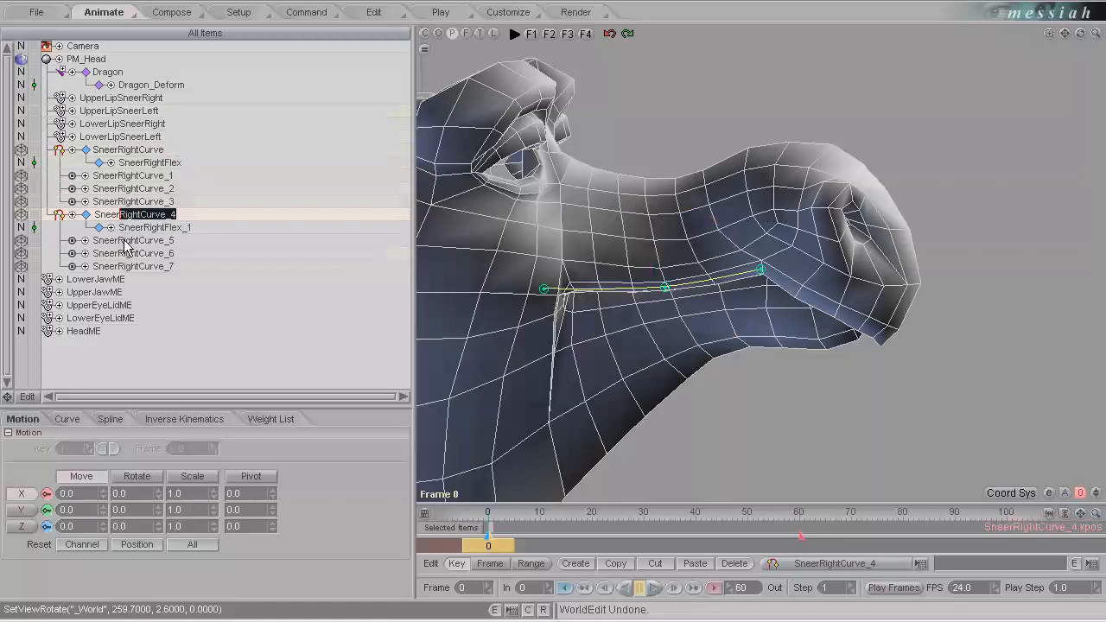
text(LeftCurve)
key(Return)
Step: Rename the flex effect under SneerLeftCurve as SneerLeftFlex
double_click(161, 228)
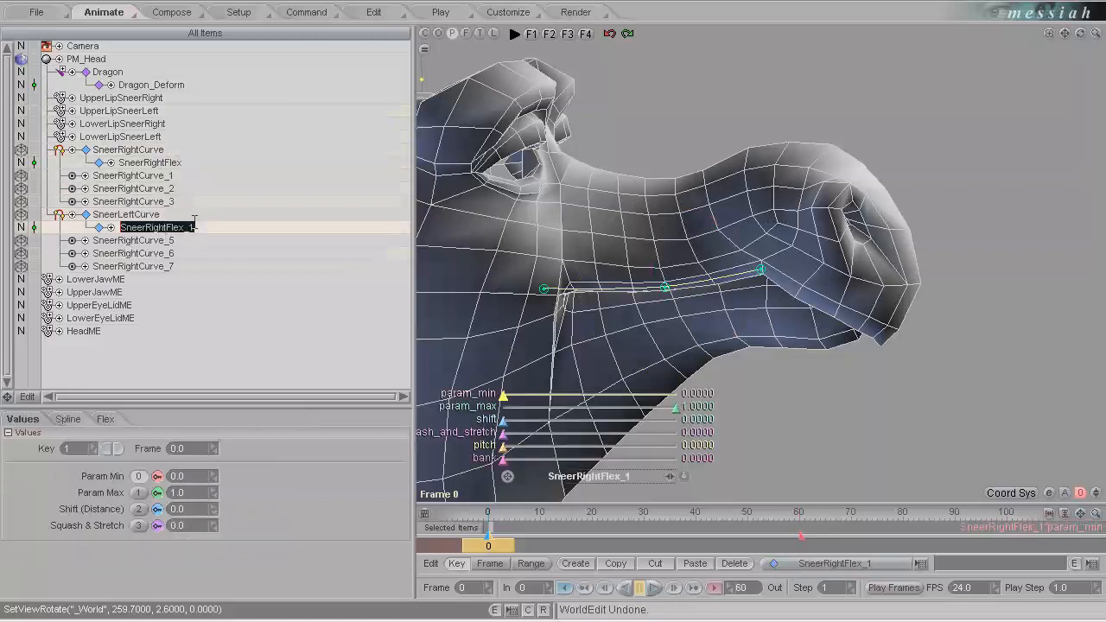
click(197, 227)
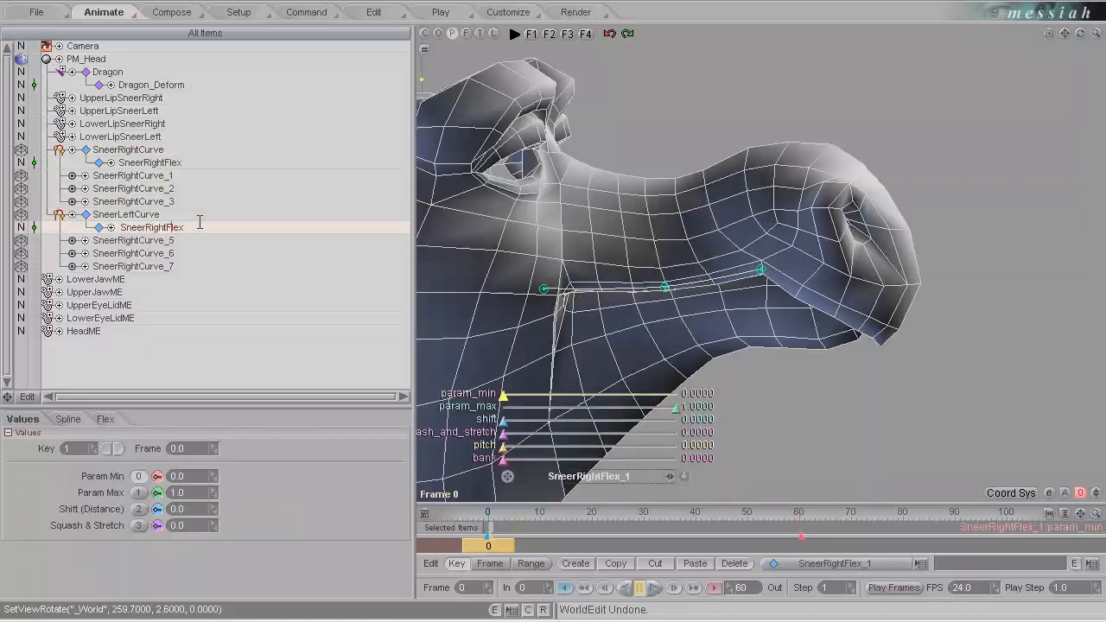
key(BackSpace)
key(BackSpace)
key(BackSpace)
key(BackSpace)
key(BackSpace)
text(Left)
key(Return)
Step: Rename the three points of the copied curve SneerLeftCurve_1, SneerLeftCurve_2 and SneerLeftCurve_3
double_click(161, 243)
drag(141, 243, 124, 247)
text(Left)
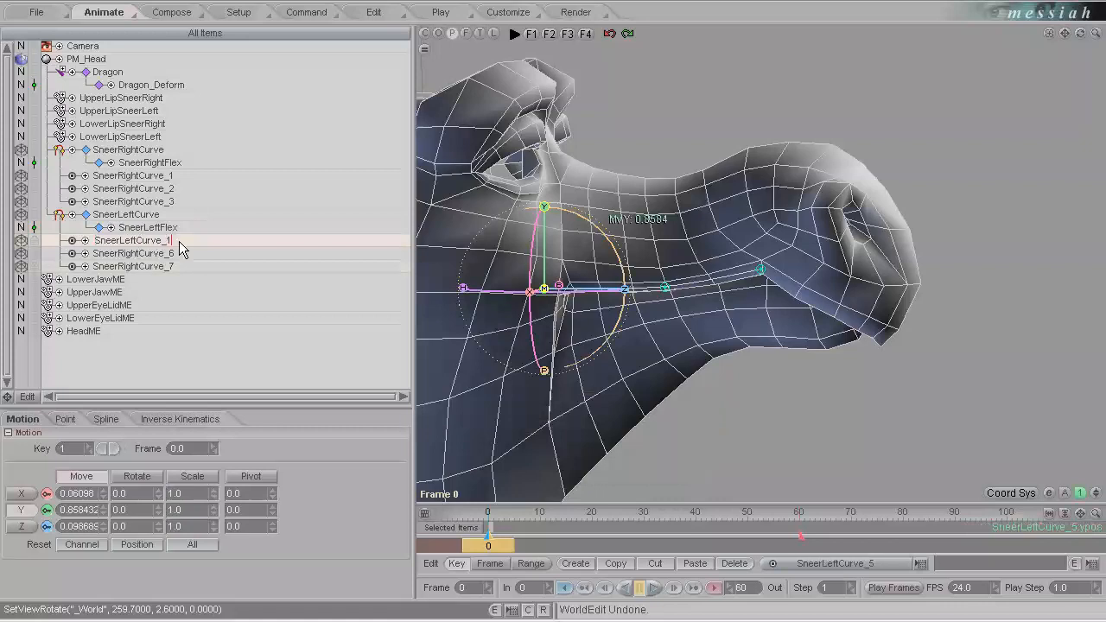
key(Return)
double_click(169, 255)
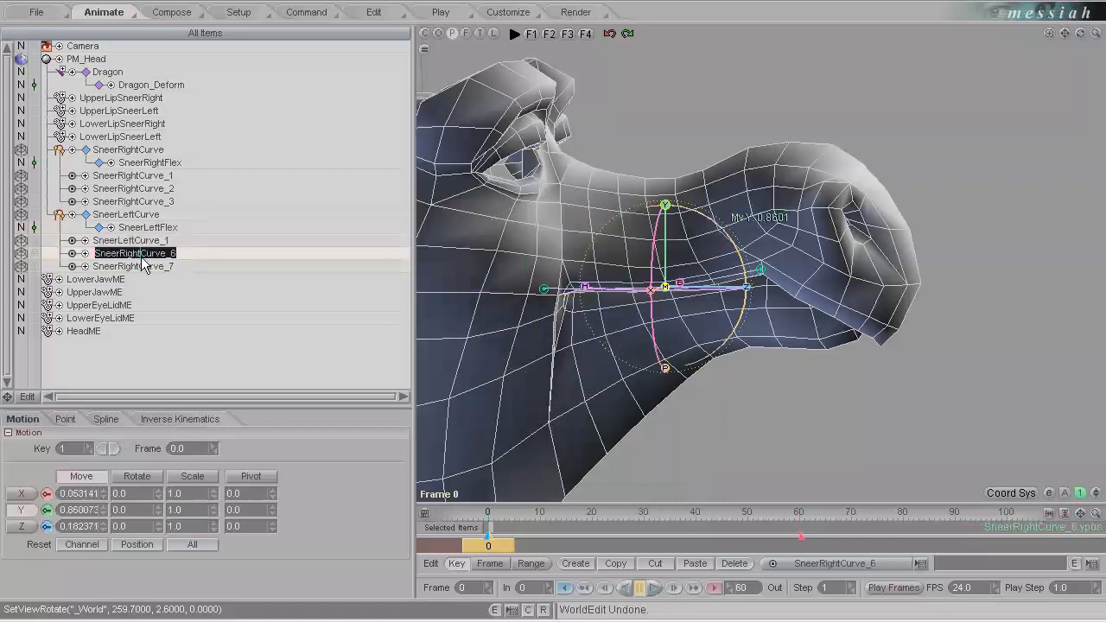
drag(141, 255, 127, 254)
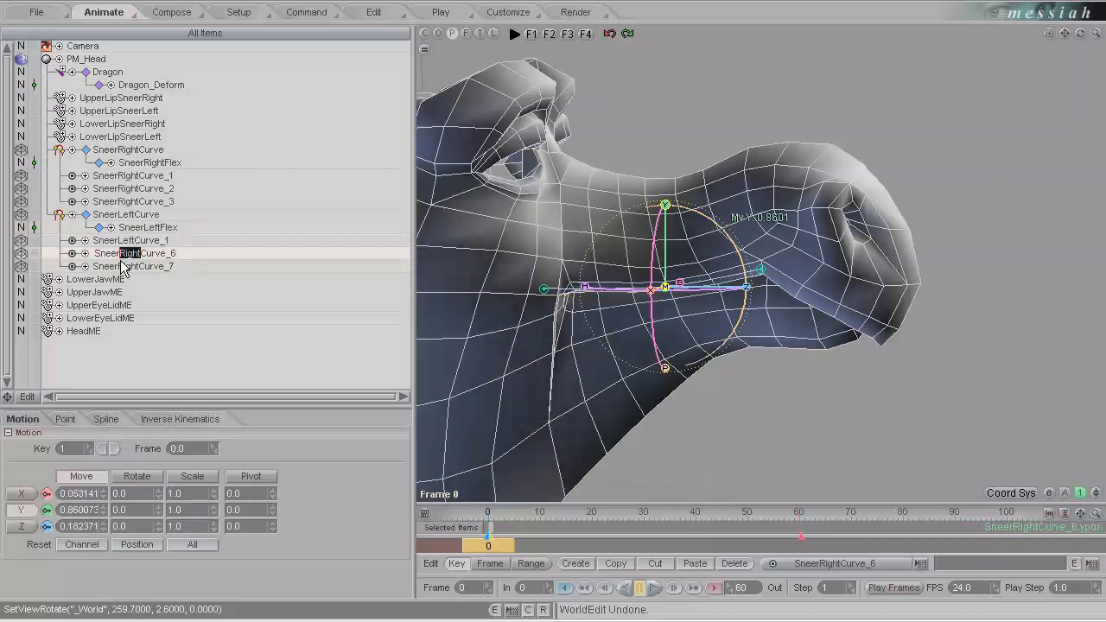
text(Left)
key(Return)
double_click(135, 267)
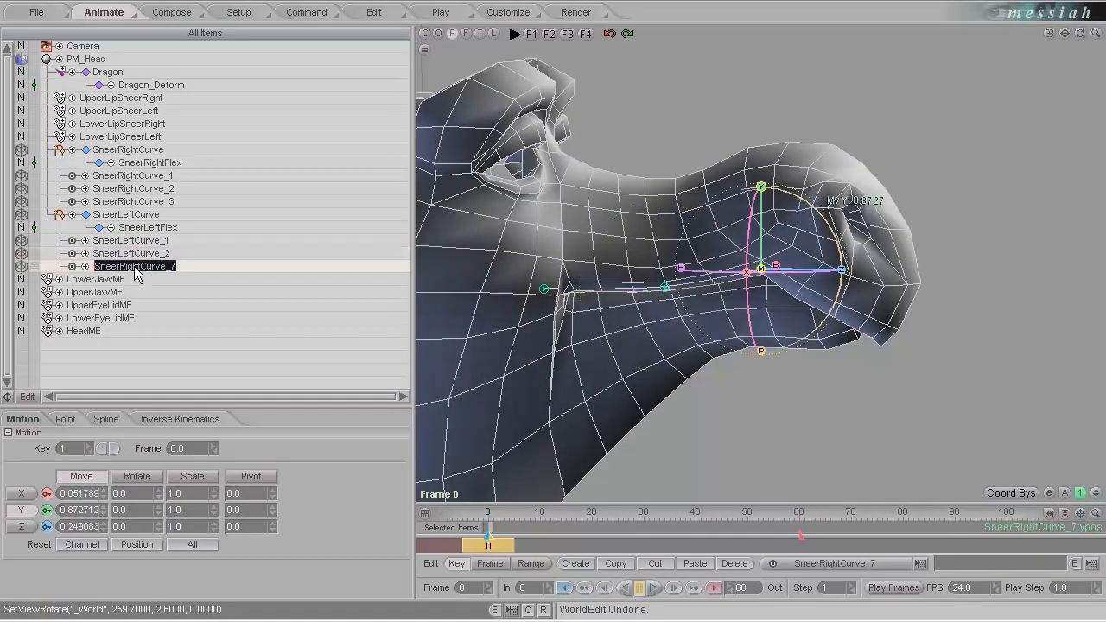
text(SneerLeftCurve_3)
key(Return)
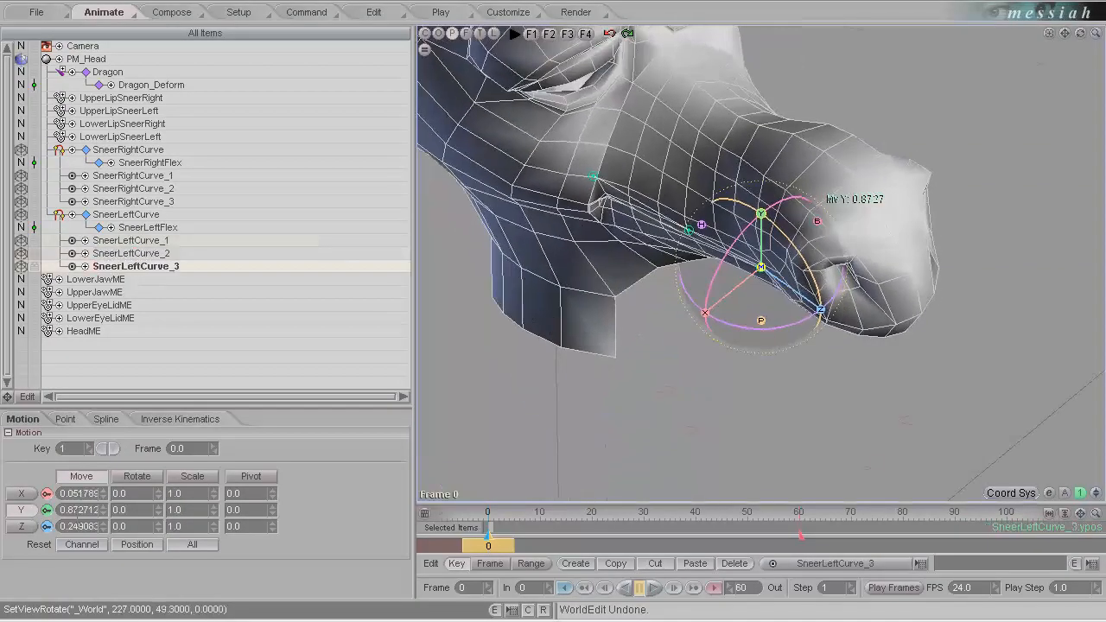
Step: Try to mirror SneerLeftCurve_1 across the head in Animate mode by setting its X position to -0.06098
click(168, 240)
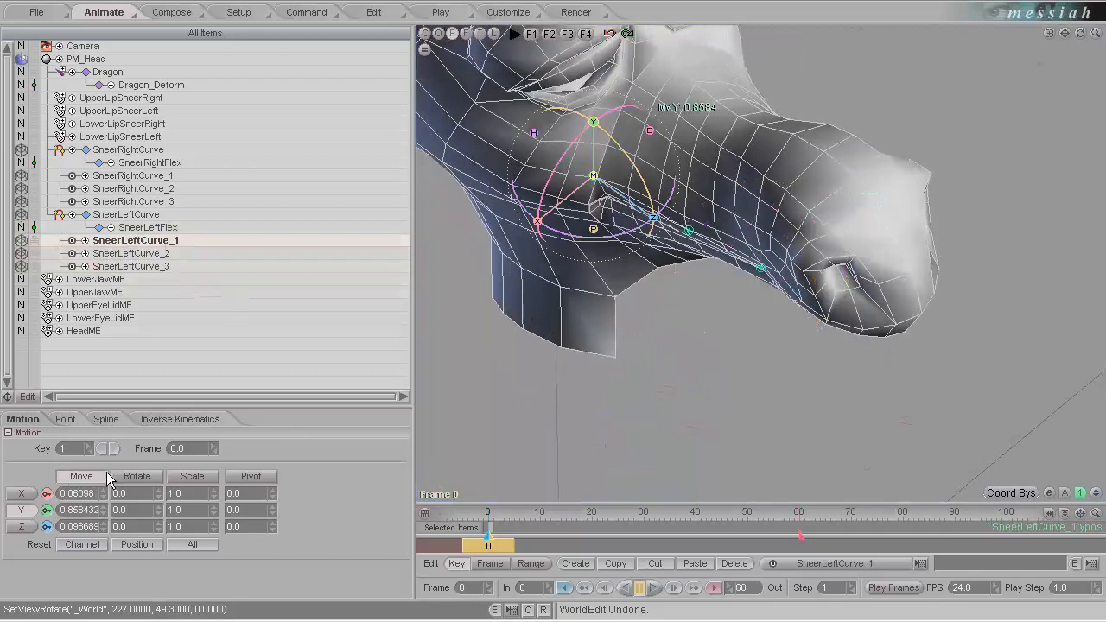
text(-)
key(Return)
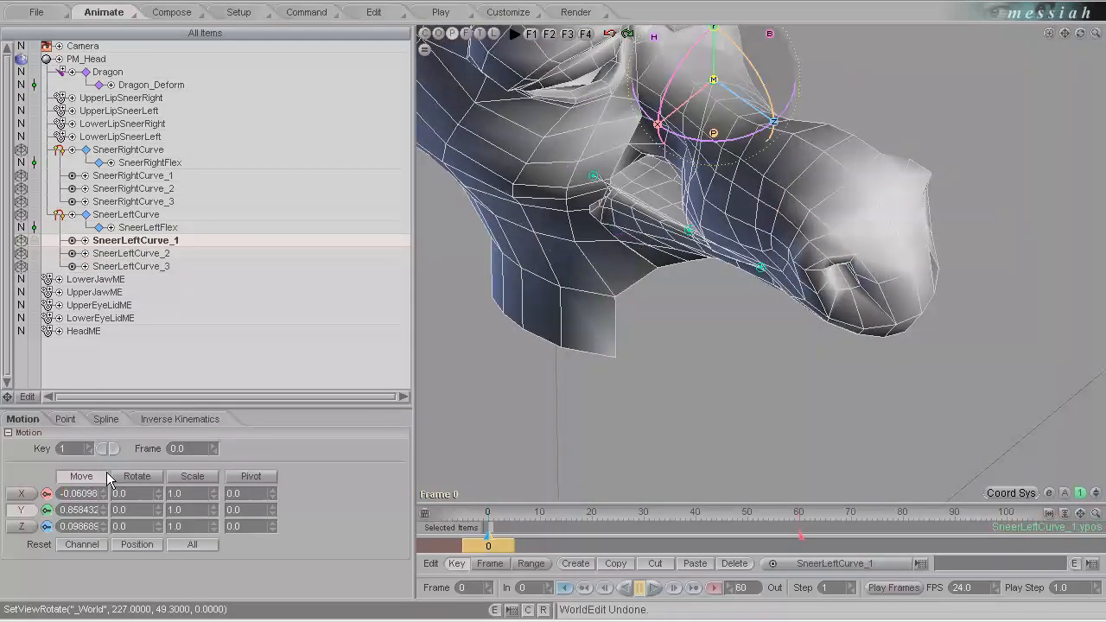
Step: In Setup mode, mirror SneerLeftCurve_1, _2 and _3 across the head by negating their rest X positions to -0.06098, -0.053141 and -0.051789
click(247, 13)
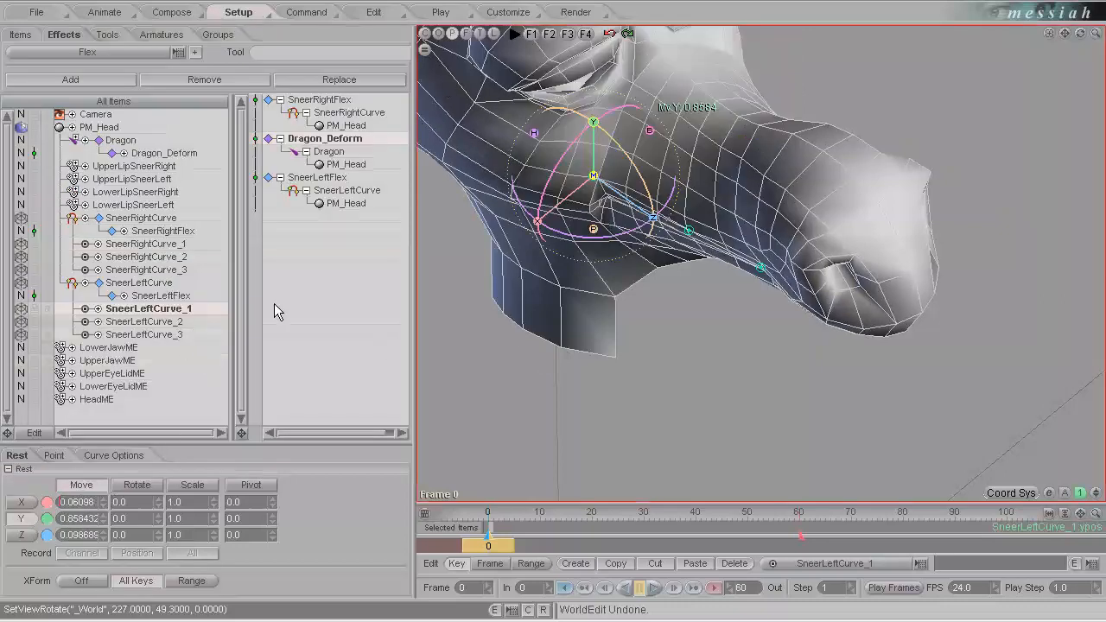
click(172, 321)
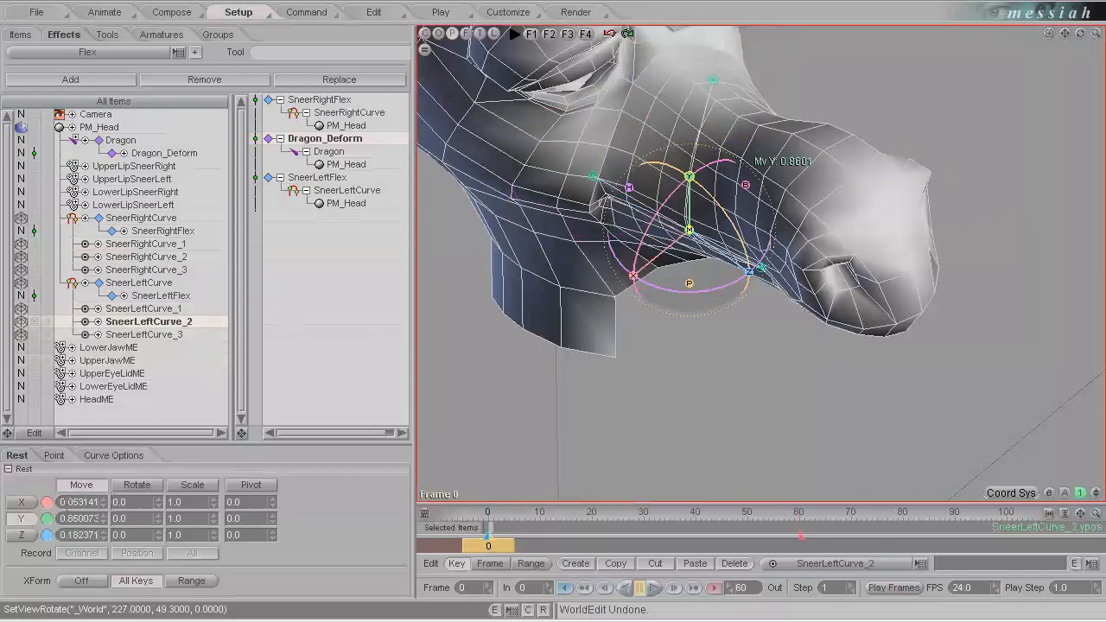
text(-)
key(Return)
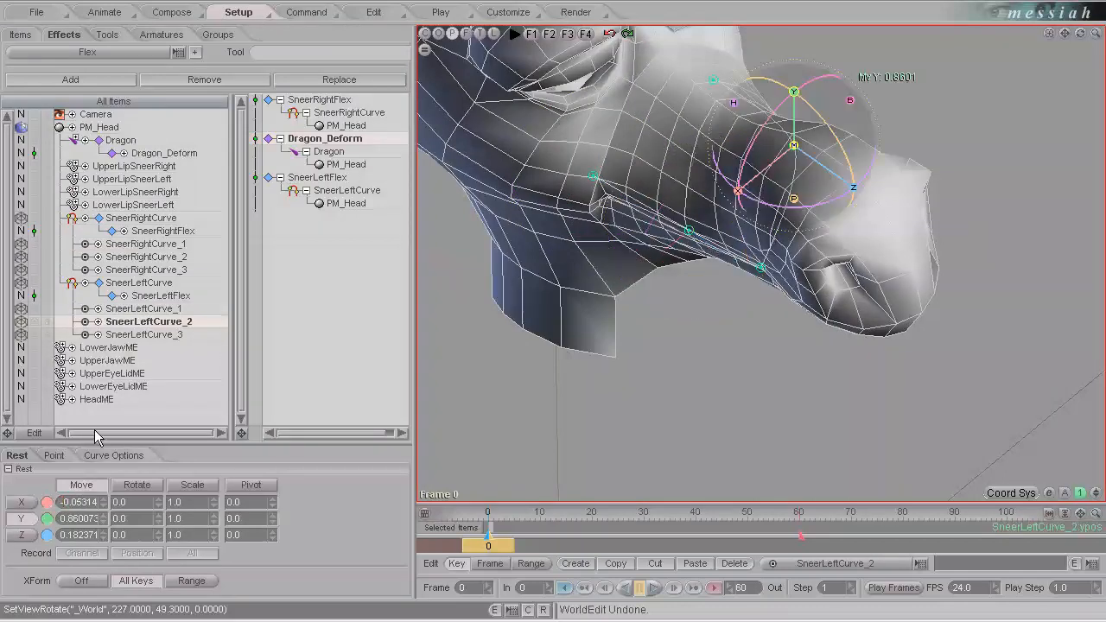
click(133, 337)
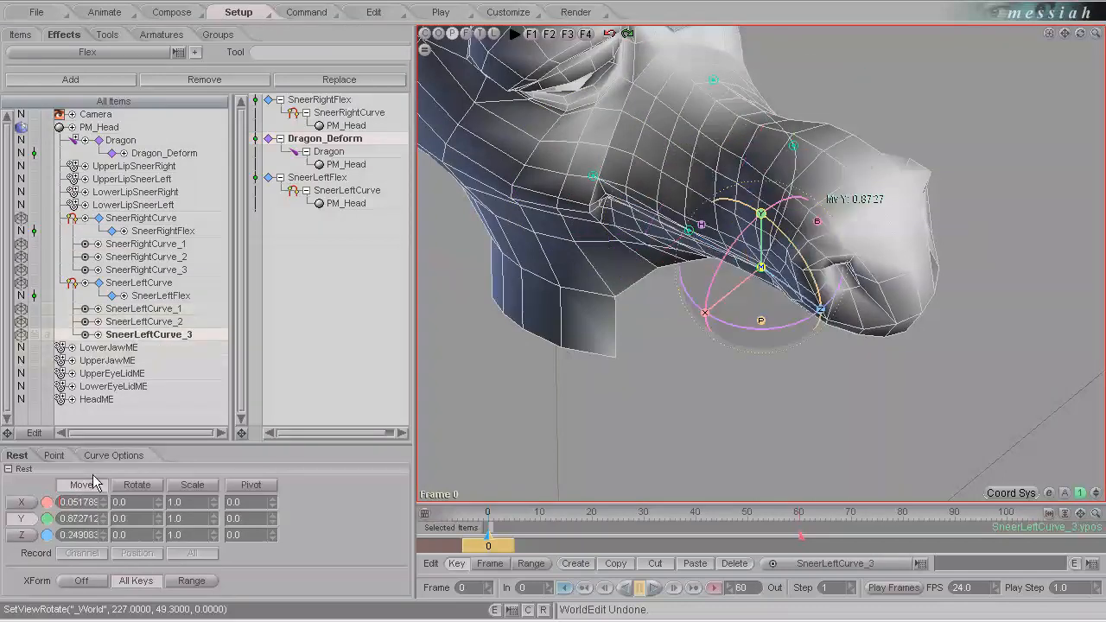
text(-)
key(Return)
alt+drag(570, 323, 478, 302)
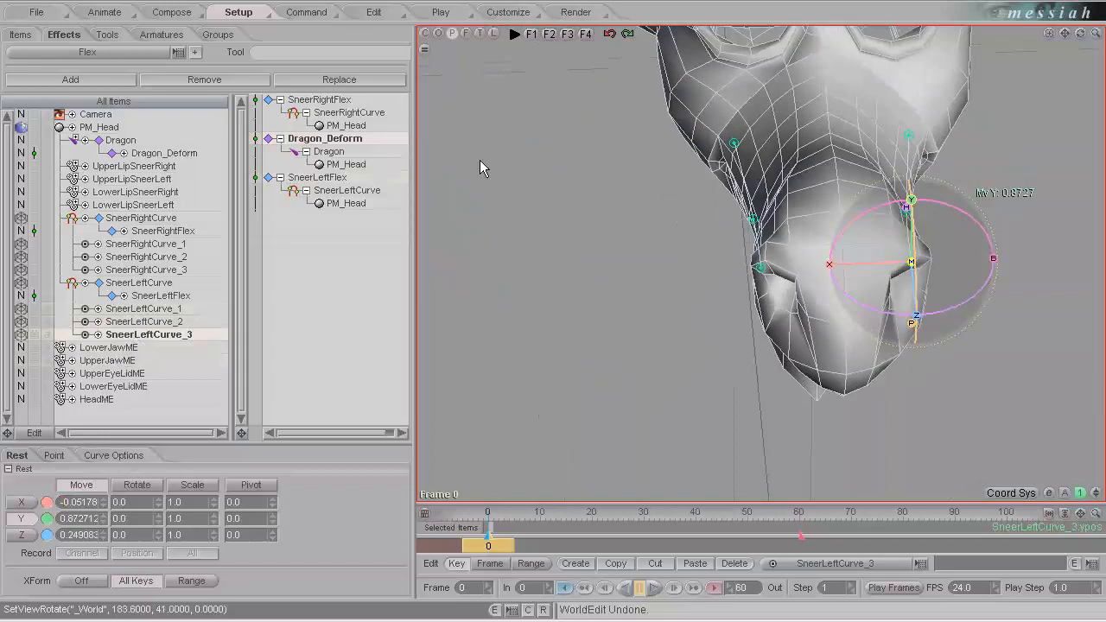
Step: Set the weight of the SneerLeftFlex effect to UpperLipSneerLeft
click(164, 295)
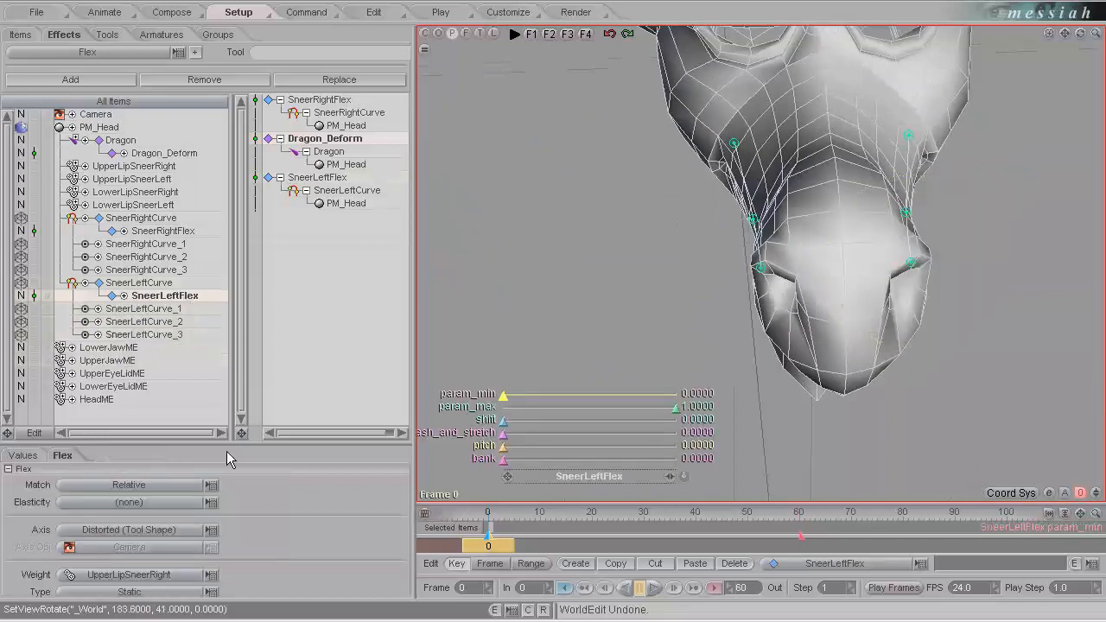
drag(226, 451, 247, 406)
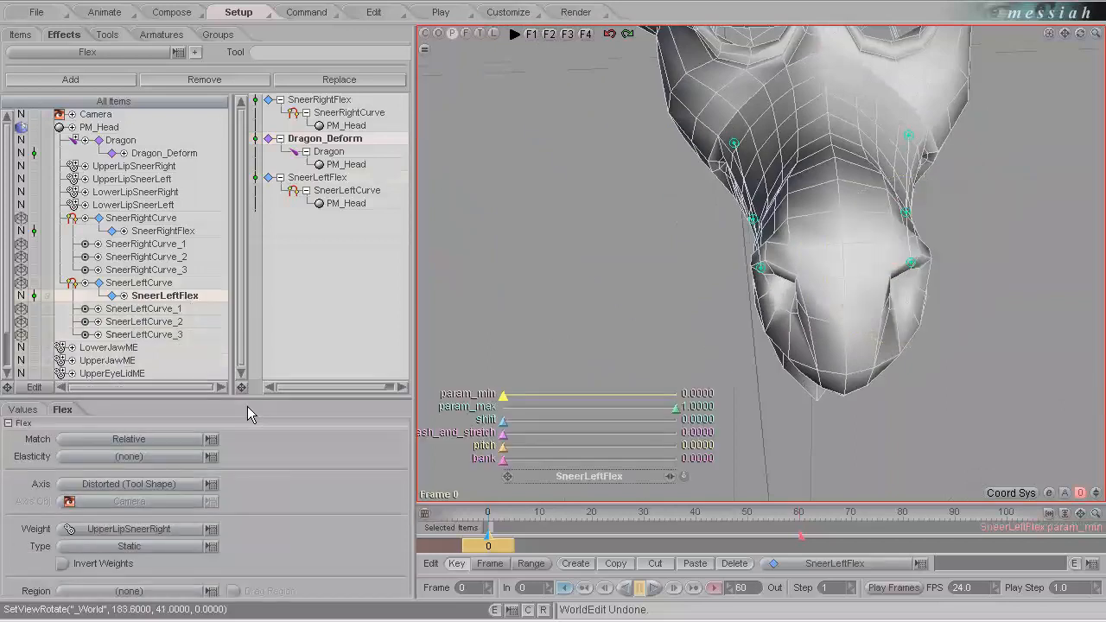
click(210, 529)
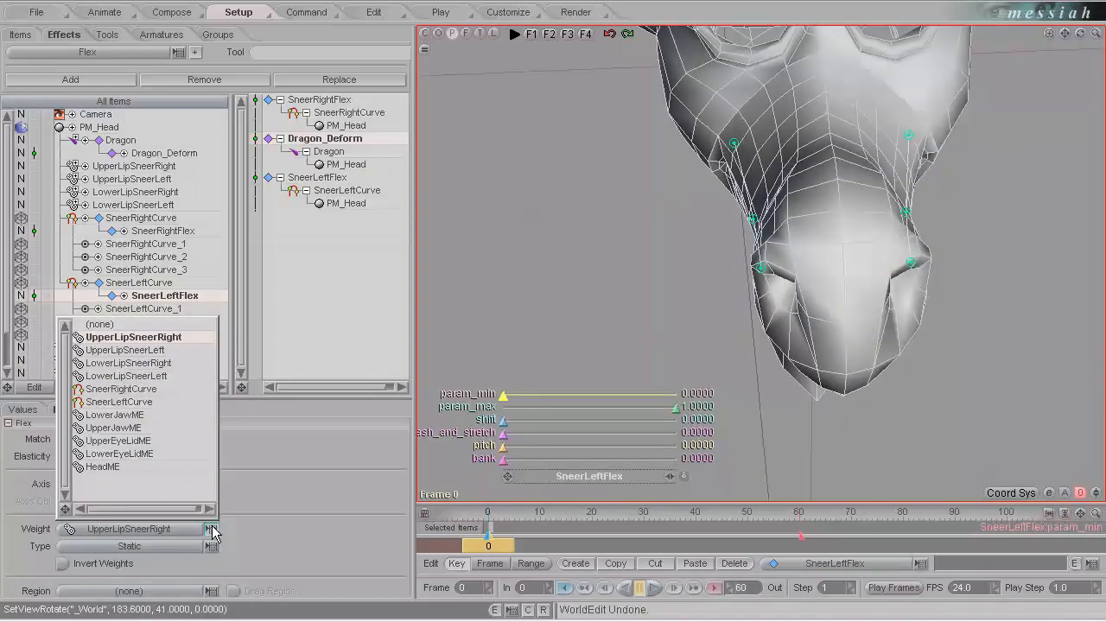
click(139, 350)
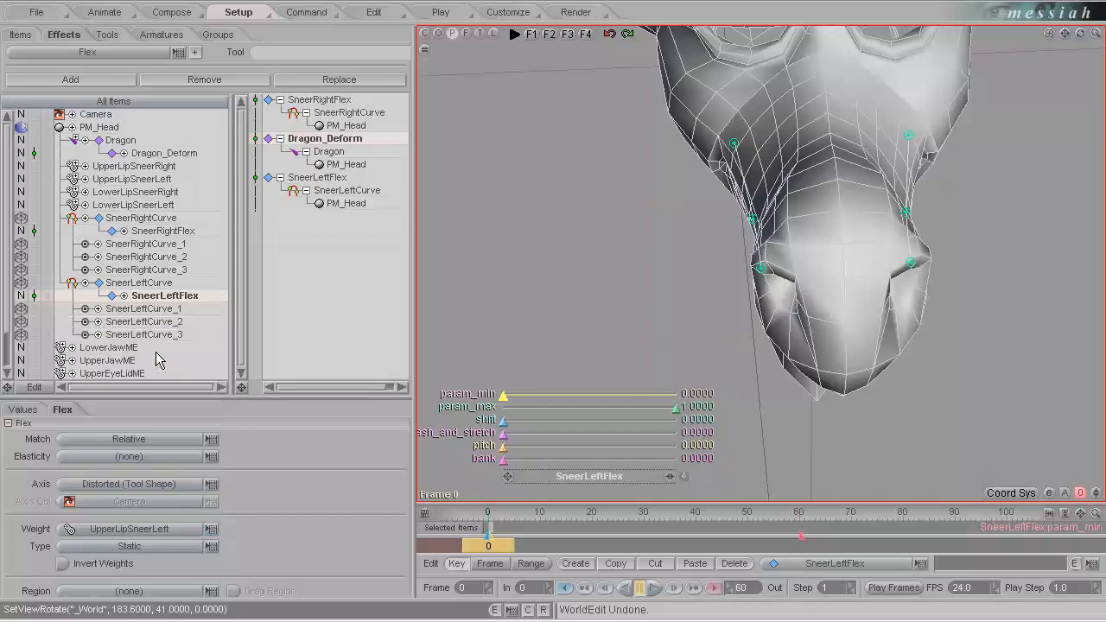
Step: Duplicate SneerRightCurve again and rename the copied curve LowerSneerRightCurve
click(142, 219)
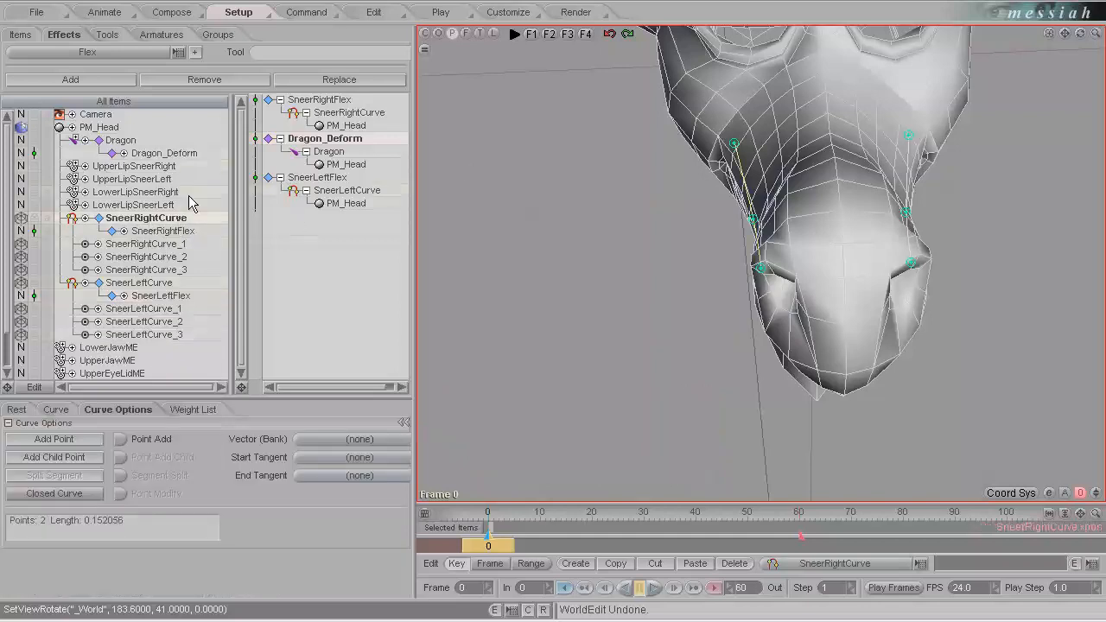
key(ctrl+d)
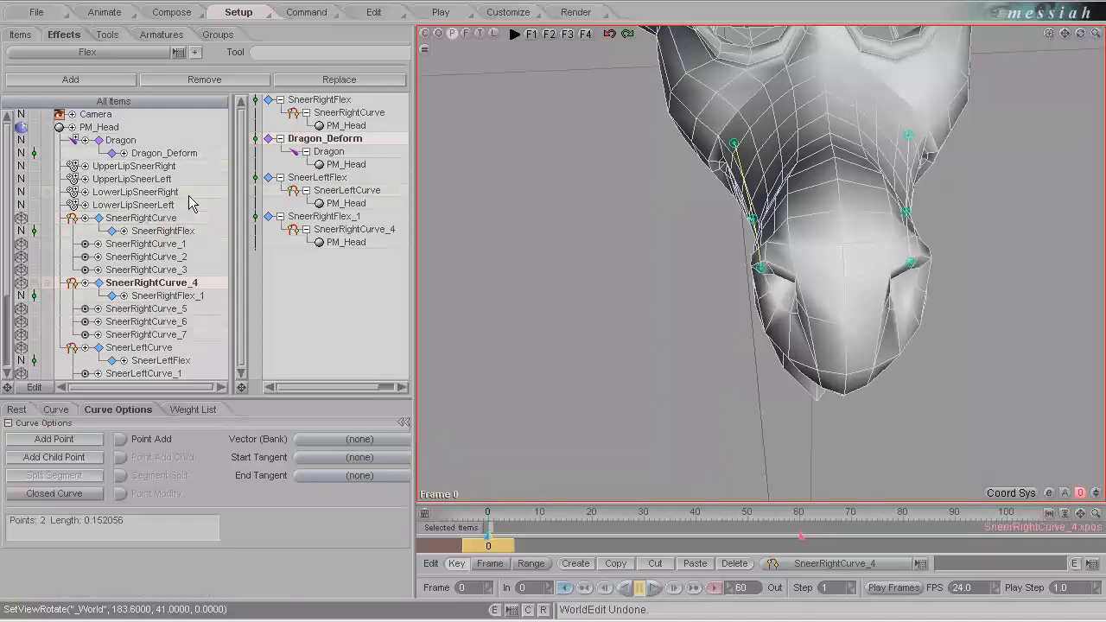
double_click(125, 283)
text(LowerSneerRightCurve)
key(Return)
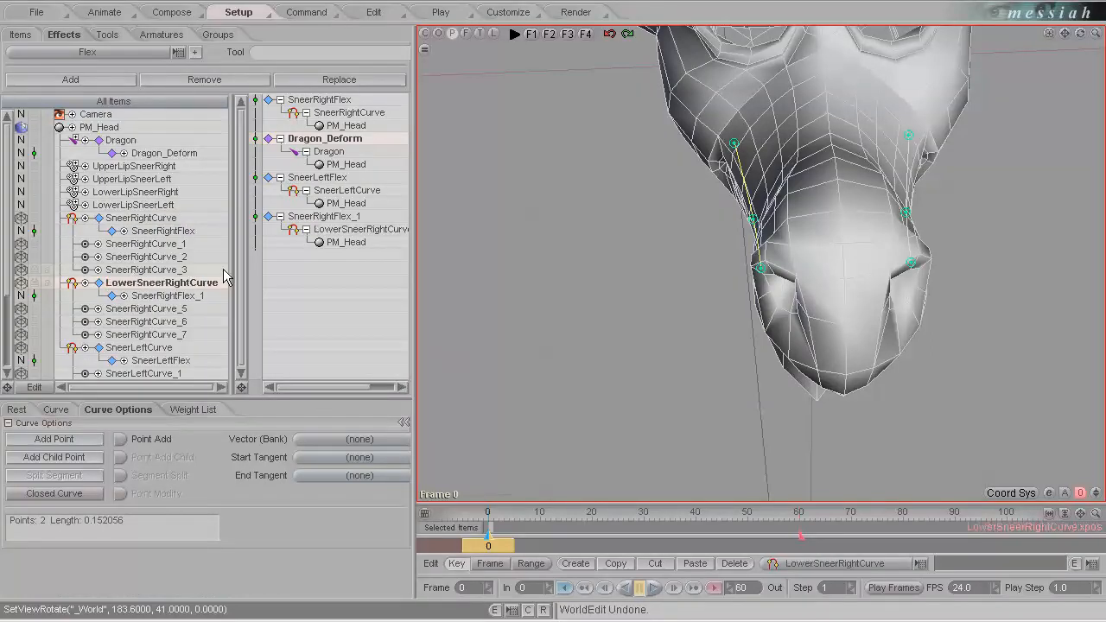
Step: Rename the flex effect under LowerSneerRightCurve as LowerSneerRightFlex
click(202, 296)
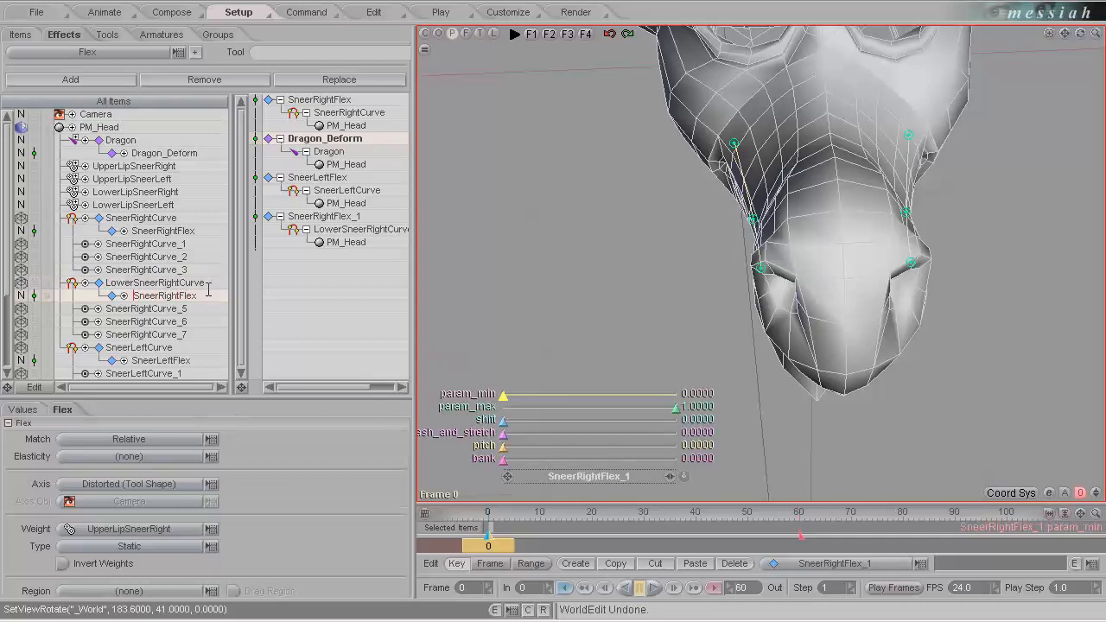
text(Lower)
key(Return)
Step: Rename the first point of the lower right curve LowerSneerRightCurve_1
double_click(122, 308)
key(Home)
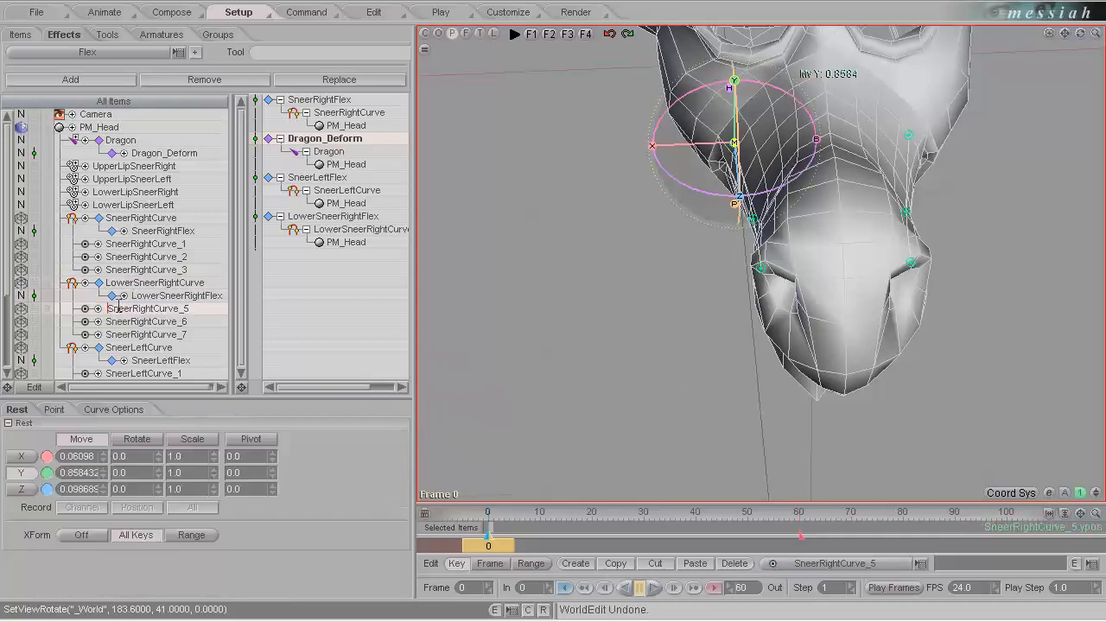
text(Lower)
text(1)
key(Return)
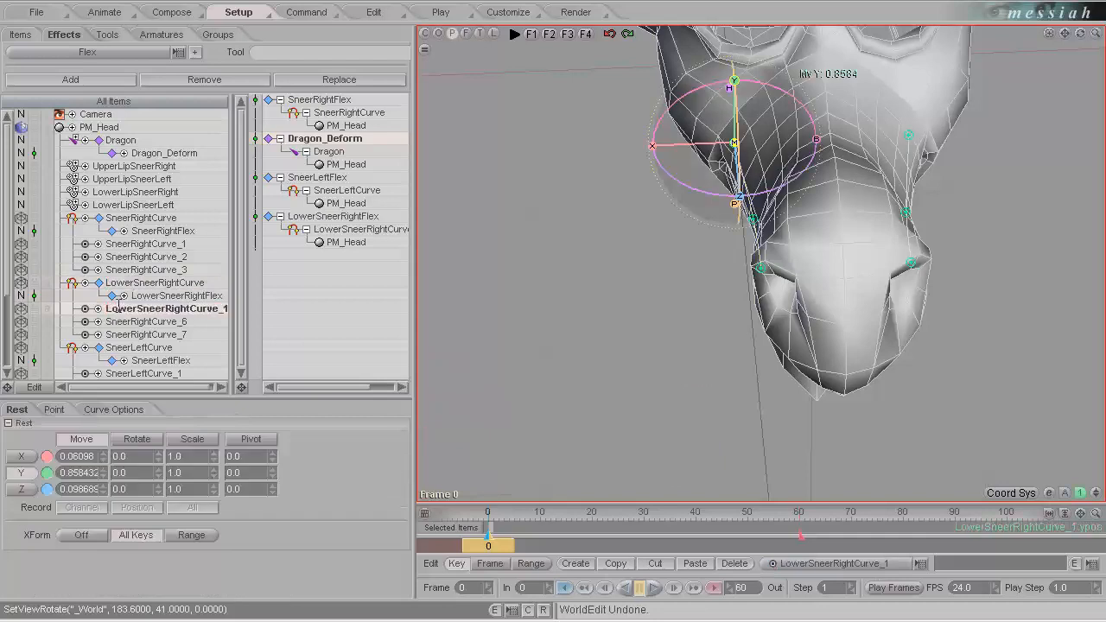
Step: Rename the second and third points of the lower right curve LowerSneerRightCurve_2 and LowerSneerRightCurve_3
double_click(120, 322)
key(Home)
text(Lower)
key(End)
key(BackSpace)
text(2)
key(Return)
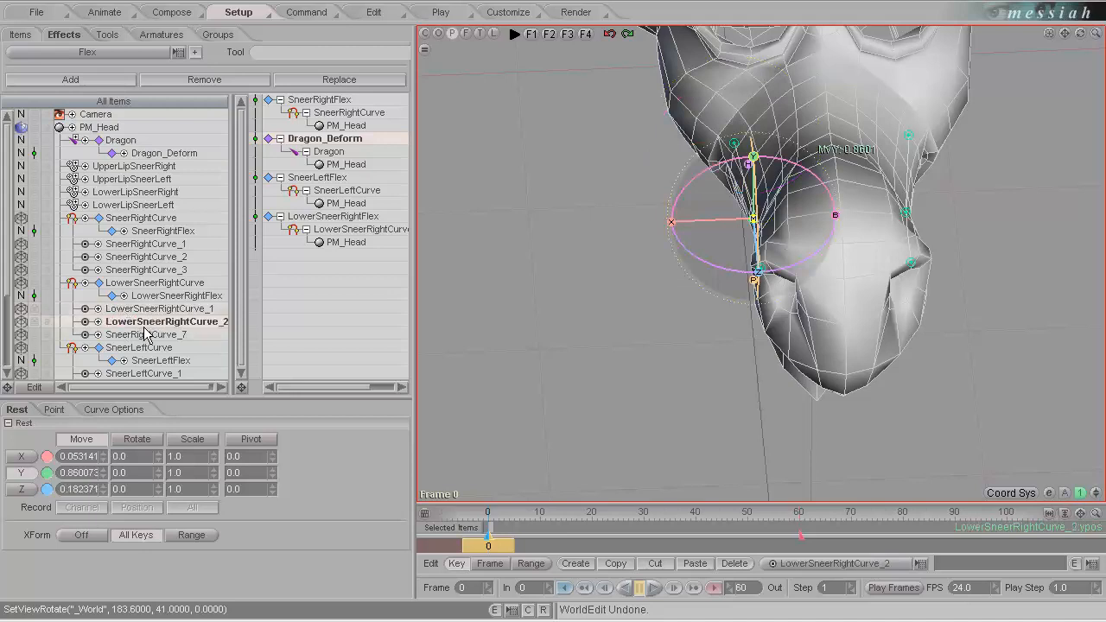
double_click(142, 334)
text(Lower)
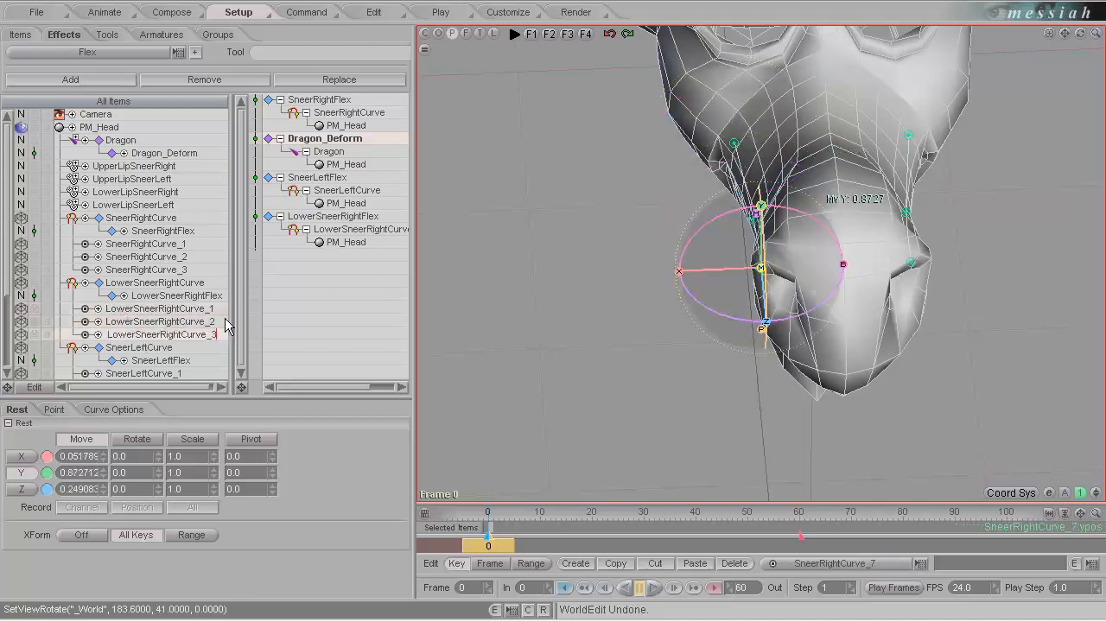
key(Return)
Step: Lower the three LowerSneerRightCurve points together in the side view to the lower lip, at about Y 0.851, 0.853 and 0.866
click(184, 309)
ctrl+click(183, 320)
ctrl+click(188, 334)
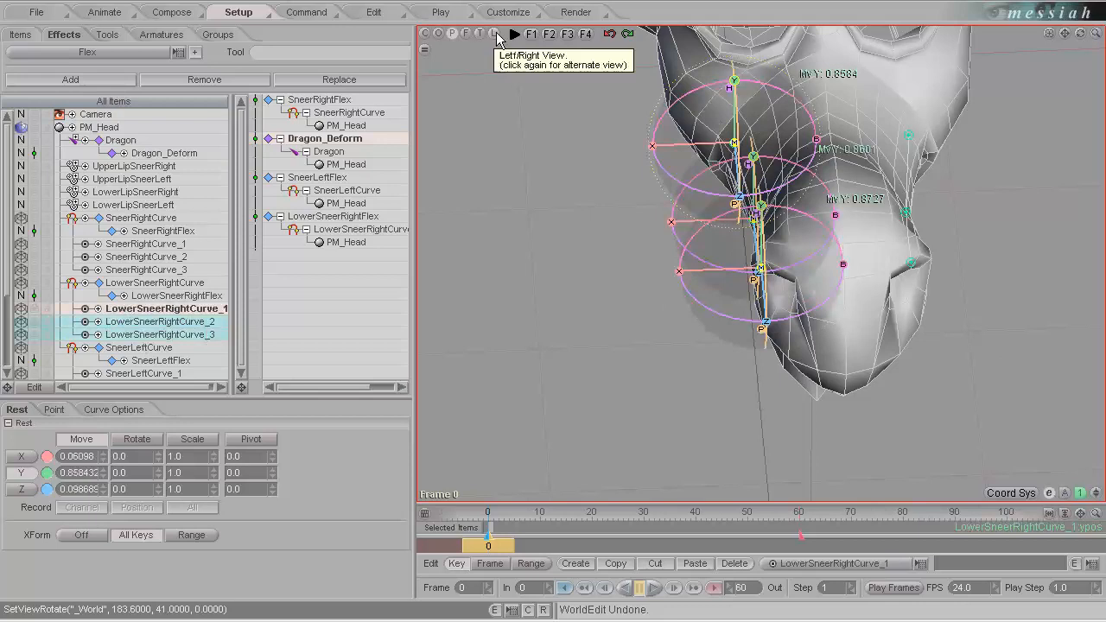
click(495, 35)
scroll(745, 213, up, 1)
drag(671, 108, 671, 133)
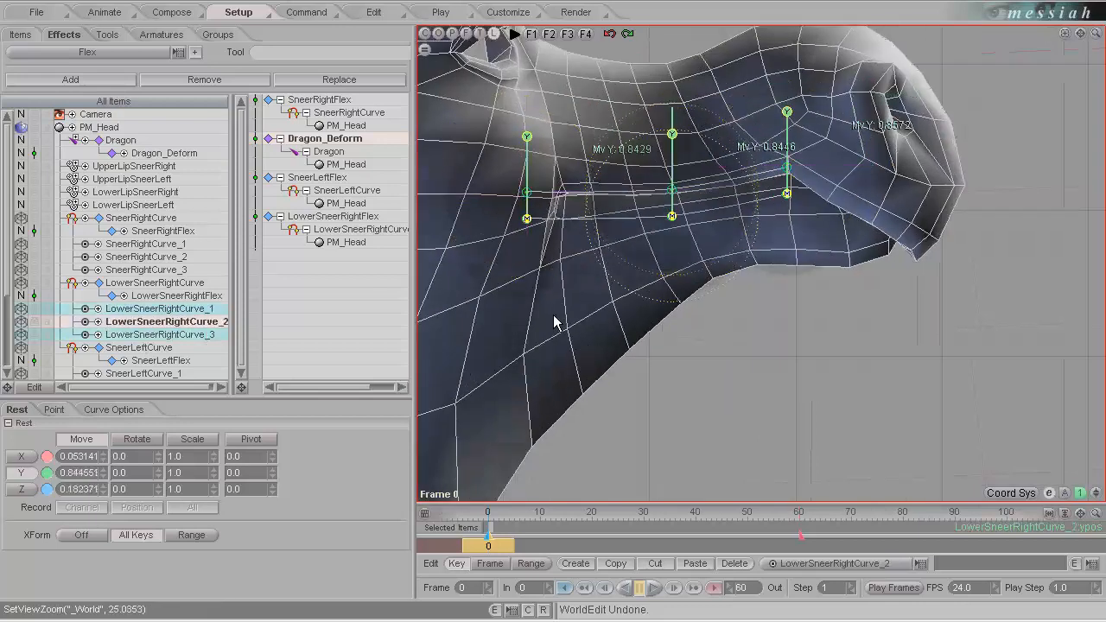
drag(553, 316, 554, 314)
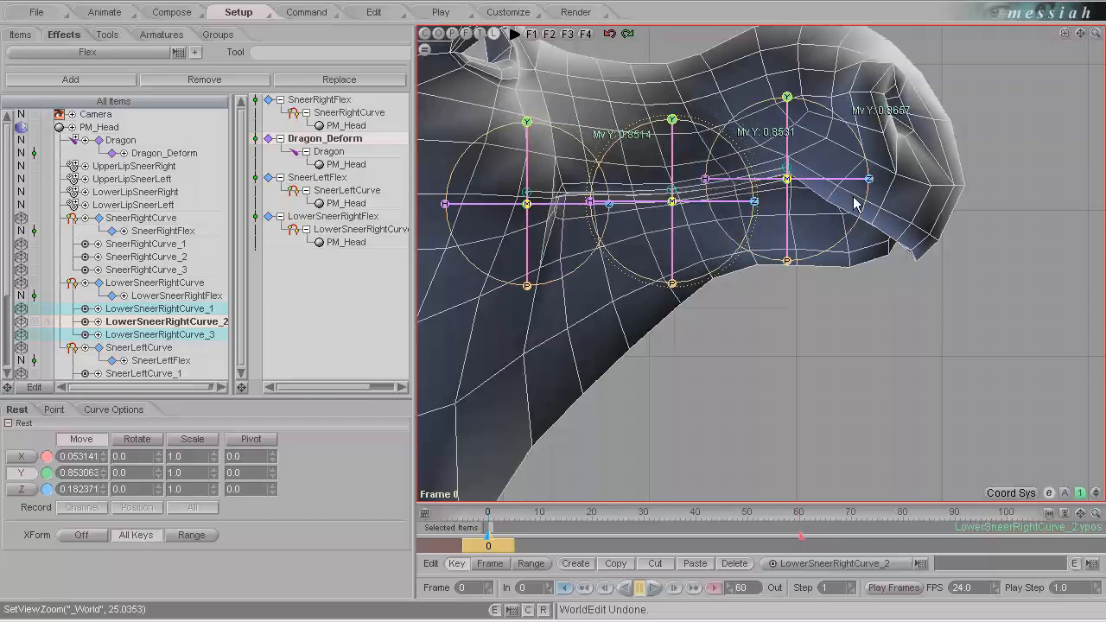
Step: Set the weight of LowerSneerRightFlex to LowerLipSneerRight
click(186, 295)
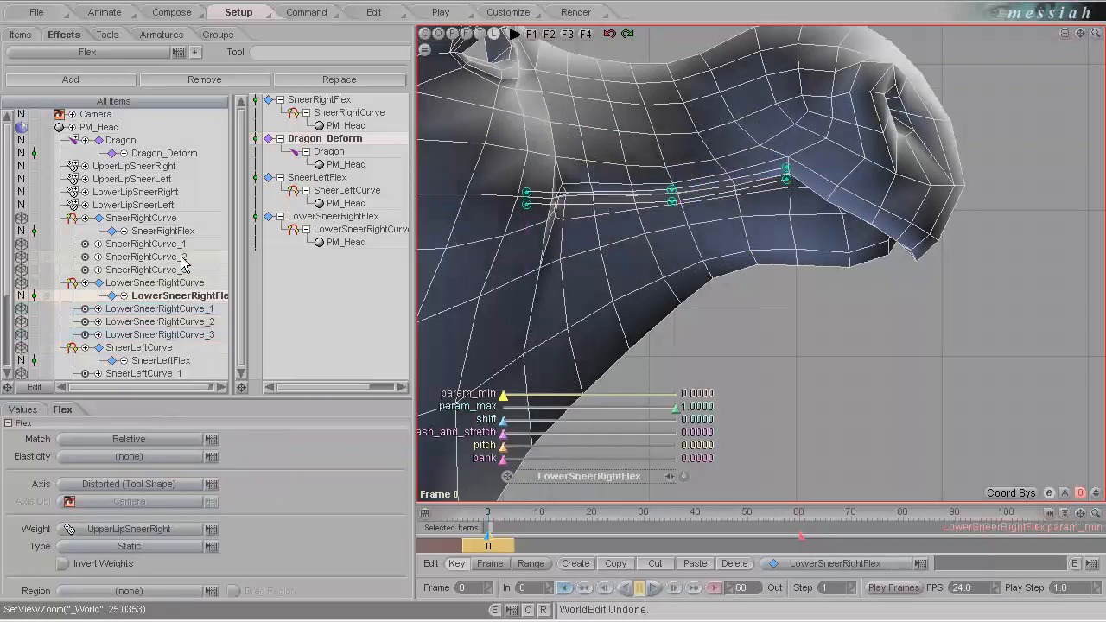
drag(229, 299, 292, 297)
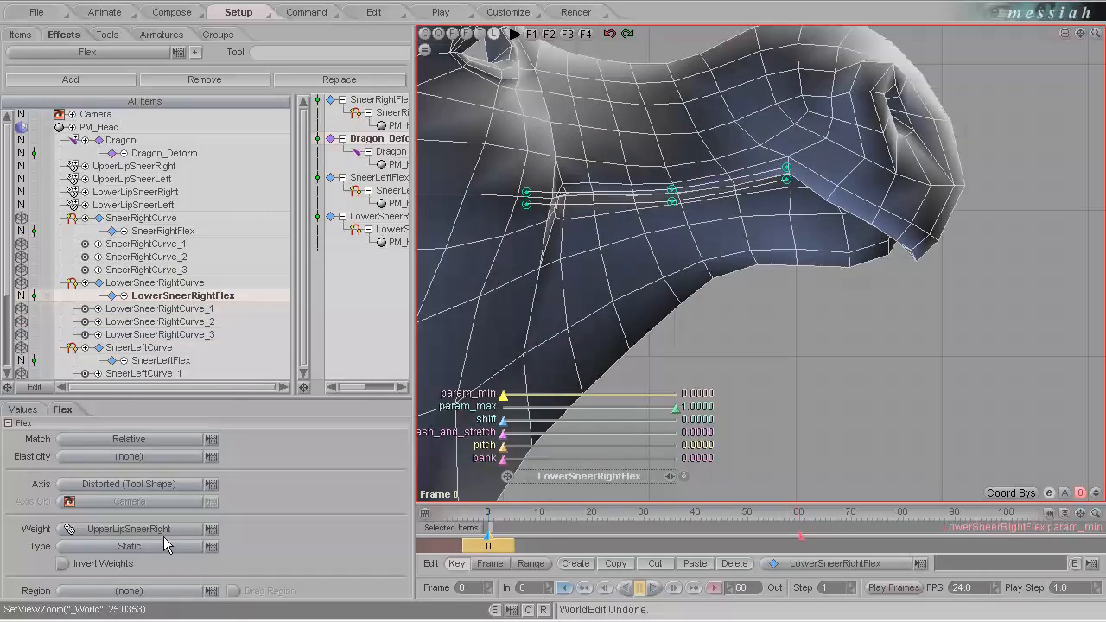
click(214, 529)
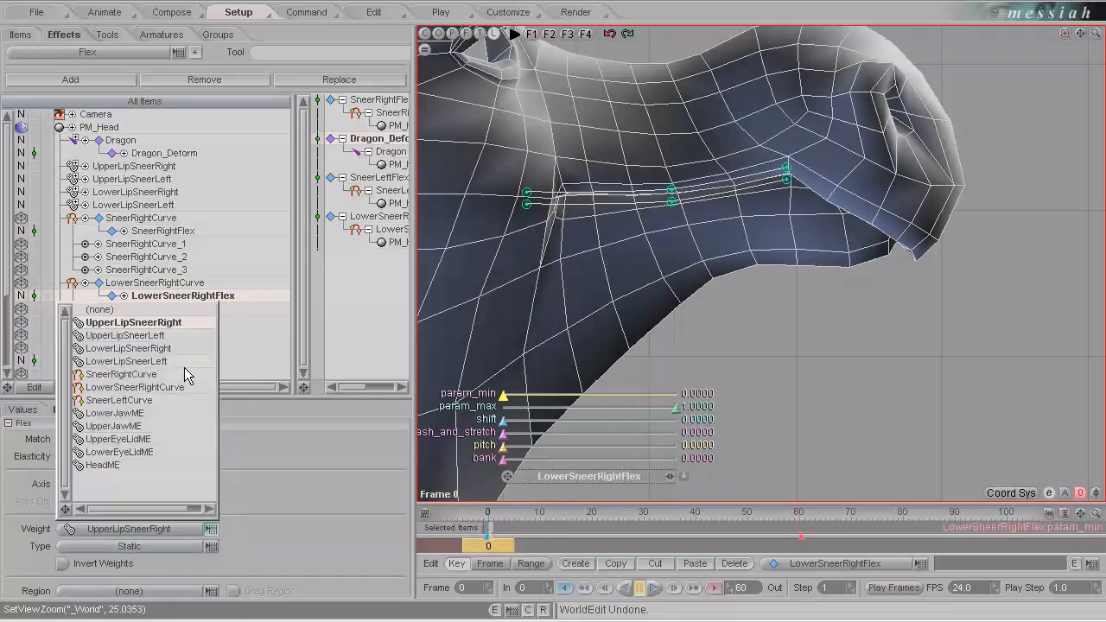
click(171, 348)
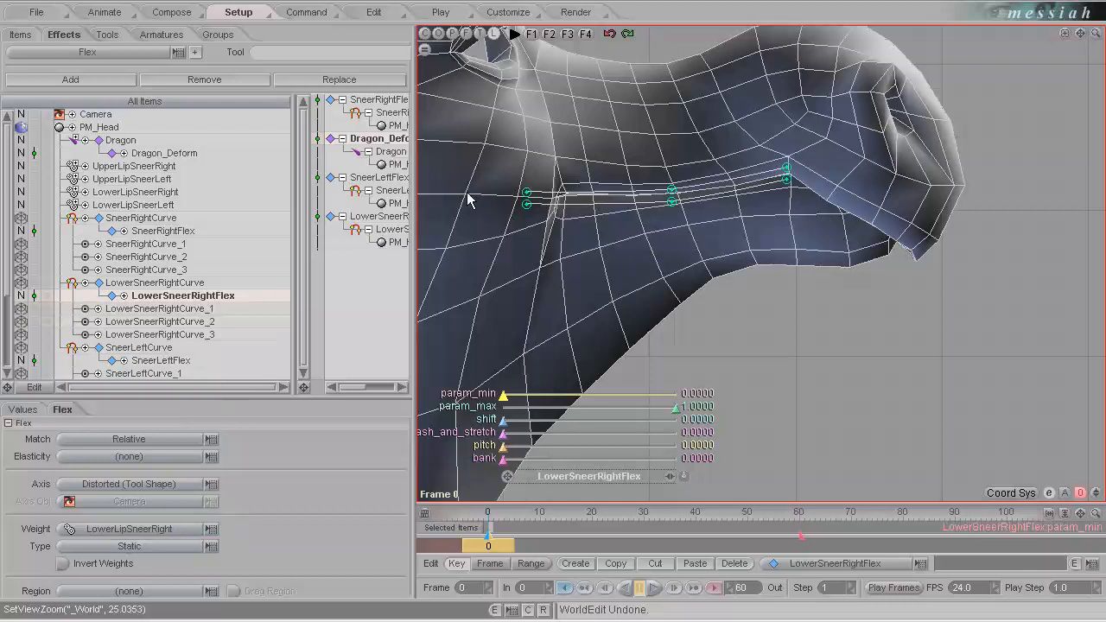
Step: Duplicate LowerSneerRightCurve with its flex and points, and rename the copied curve LowerSneerLeftCurve
scroll(186, 302, down, 2)
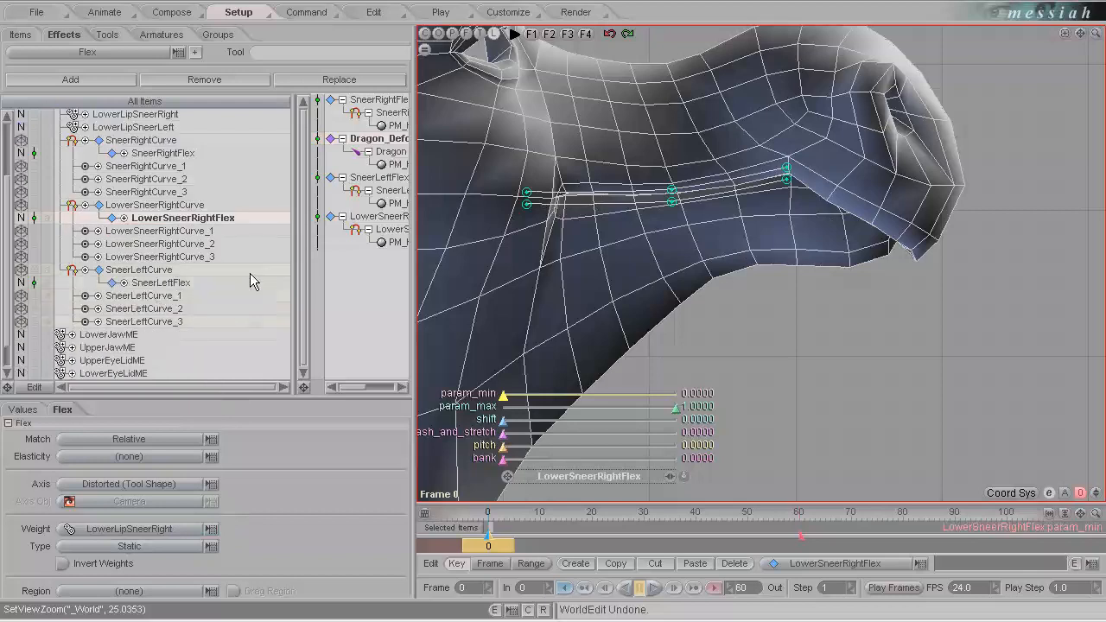
click(177, 206)
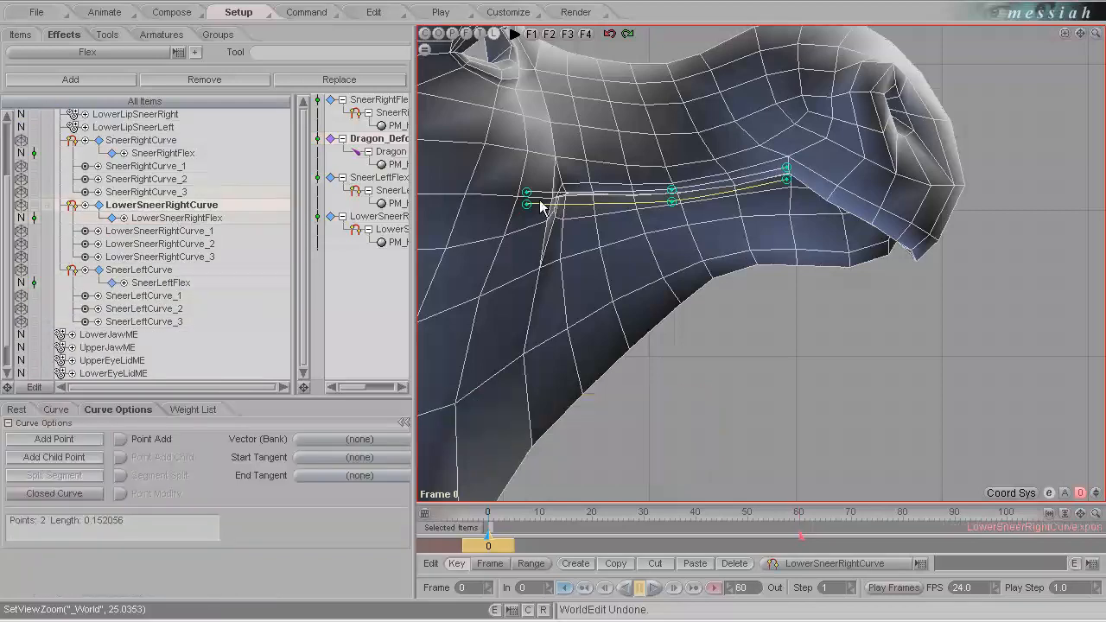
key(ctrl+d)
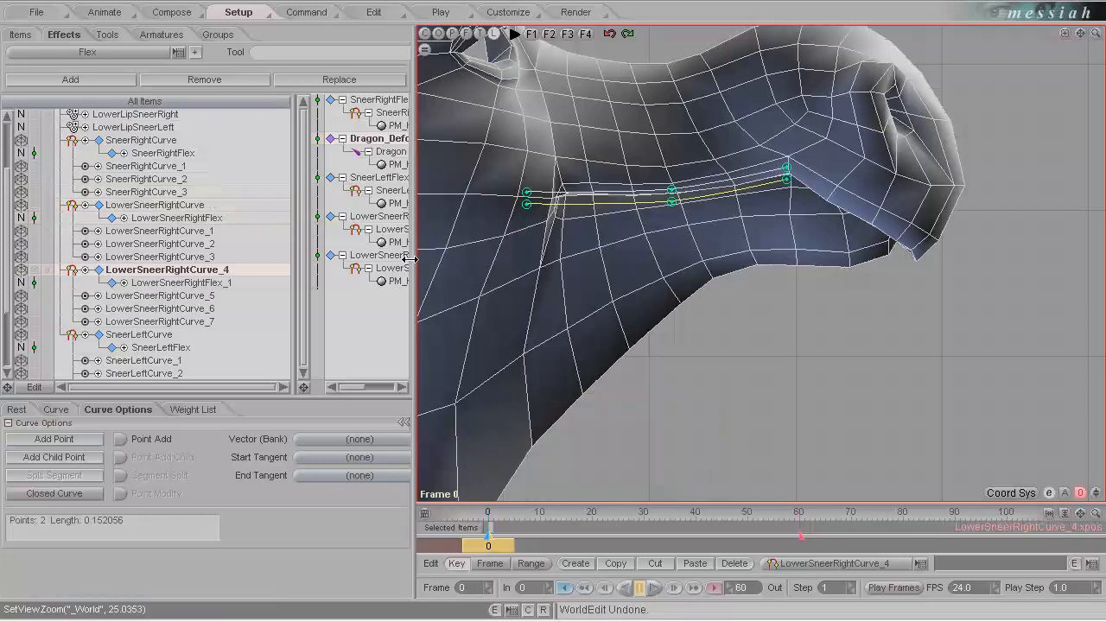
double_click(165, 269)
click(196, 271)
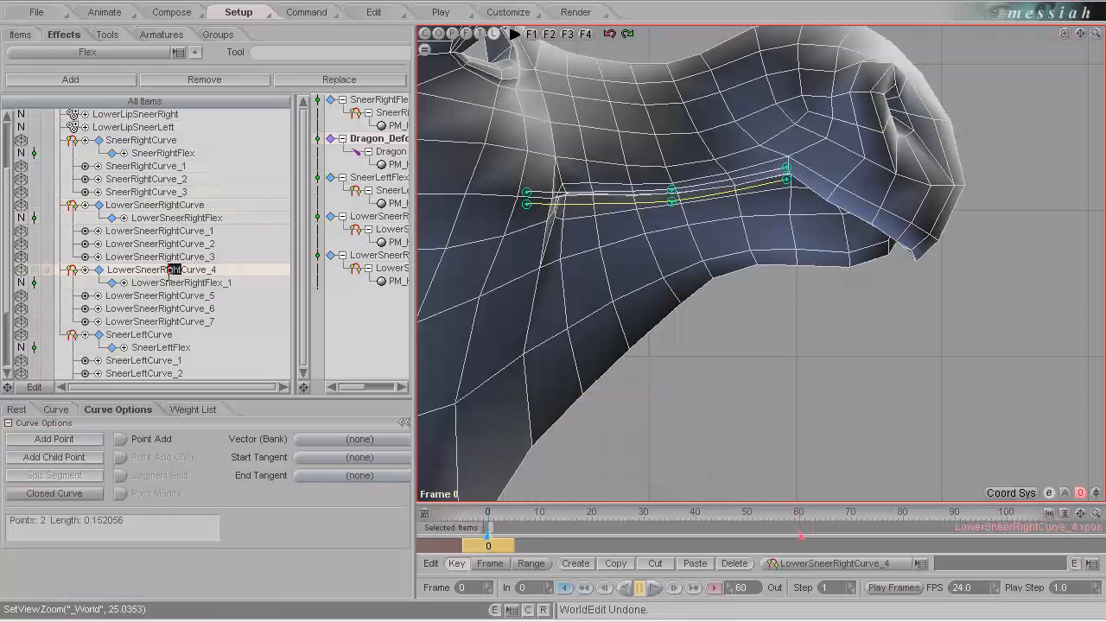
text(Lef)
Step: Rename the flex effect under LowerSneerLeftCurve as LowerSneerLeftFlex
click(161, 281)
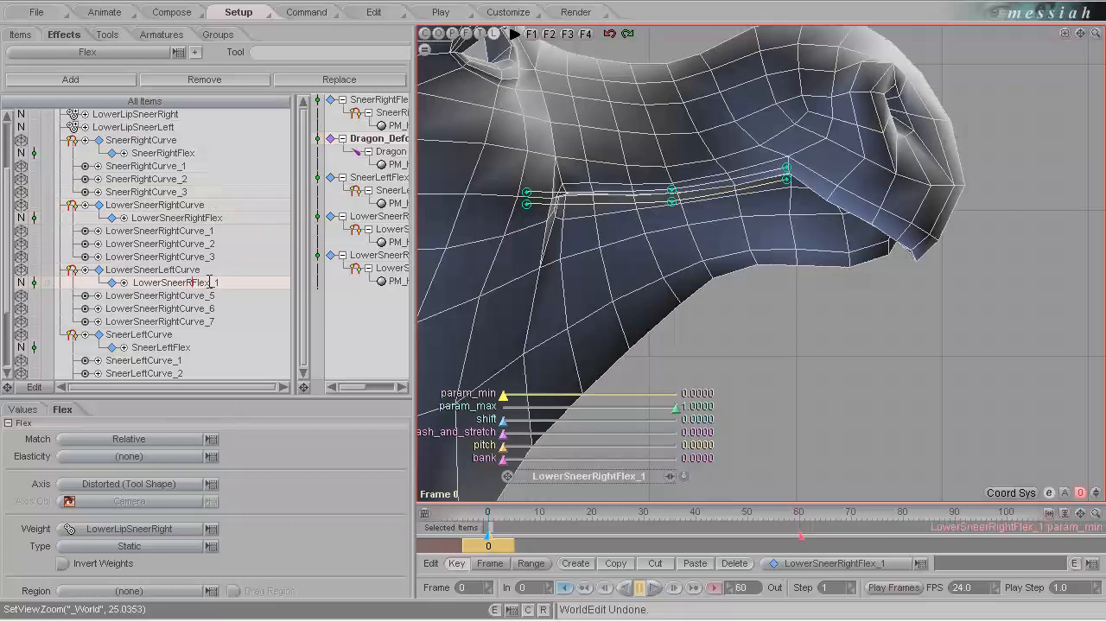
key(BackSpace)
key(Return)
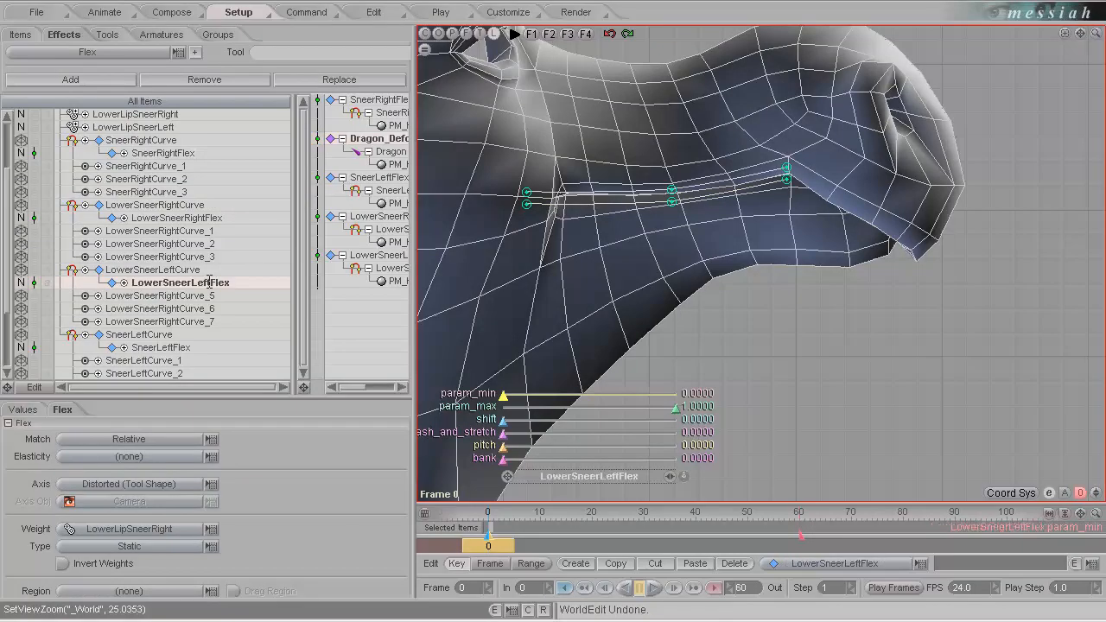
Step: Rename the three points of the lower left curve LowerSneerLeftCurve_1, LowerSneerLeftCurve_2 and LowerSneerLeftCurve_3
click(212, 296)
click(216, 296)
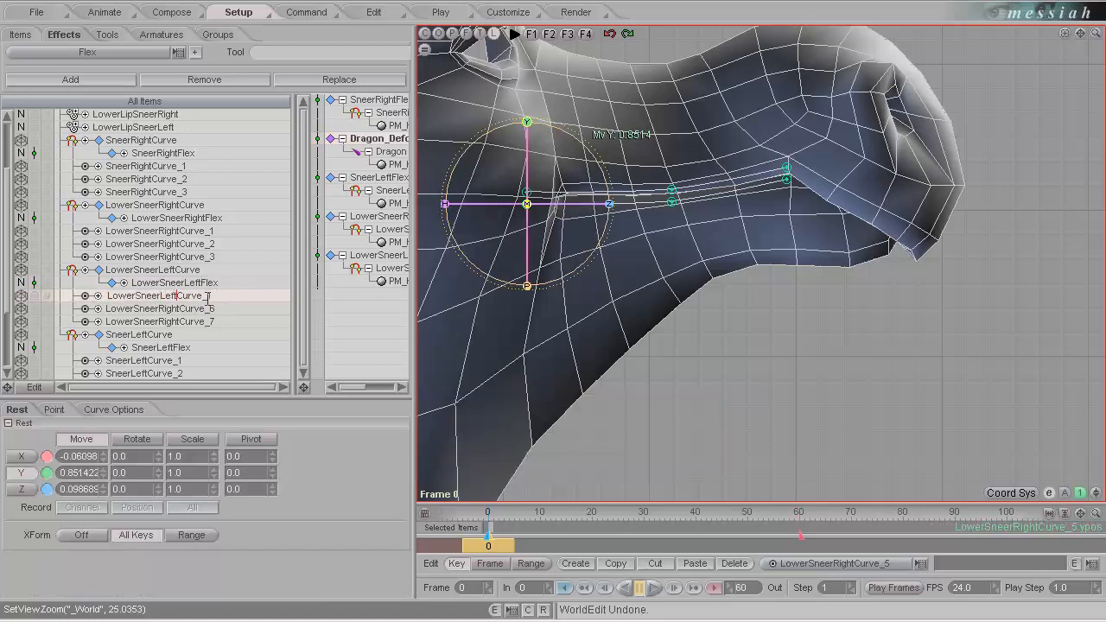
key(Return)
click(224, 321)
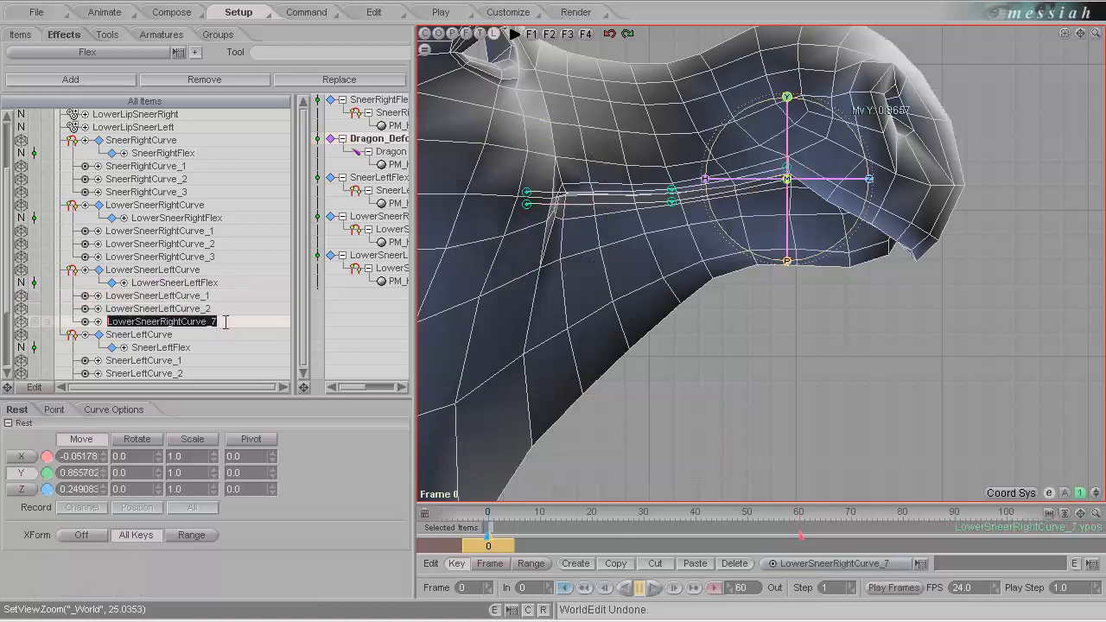
drag(224, 322, 213, 323)
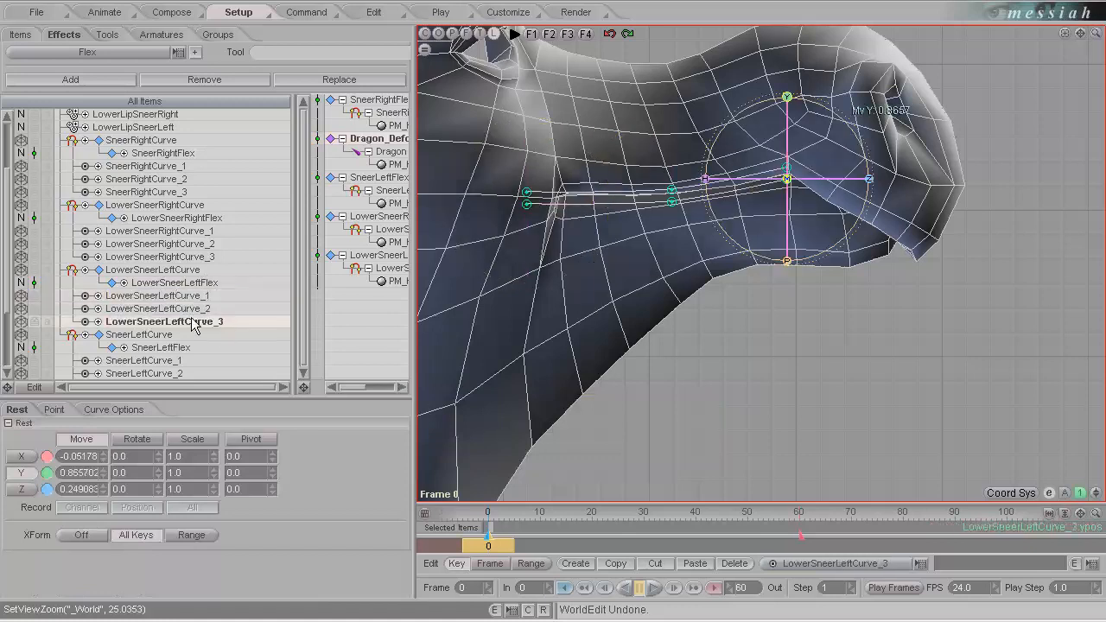
Step: Set the weight of LowerSneerLeftFlex to LowerLipSneerLeft
click(212, 283)
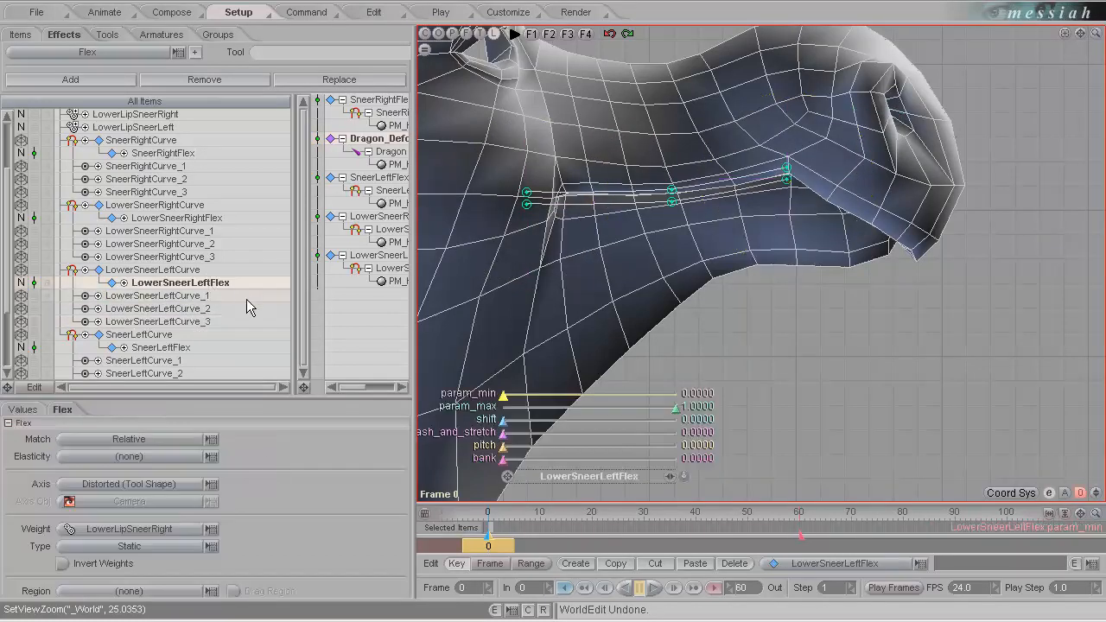
click(211, 528)
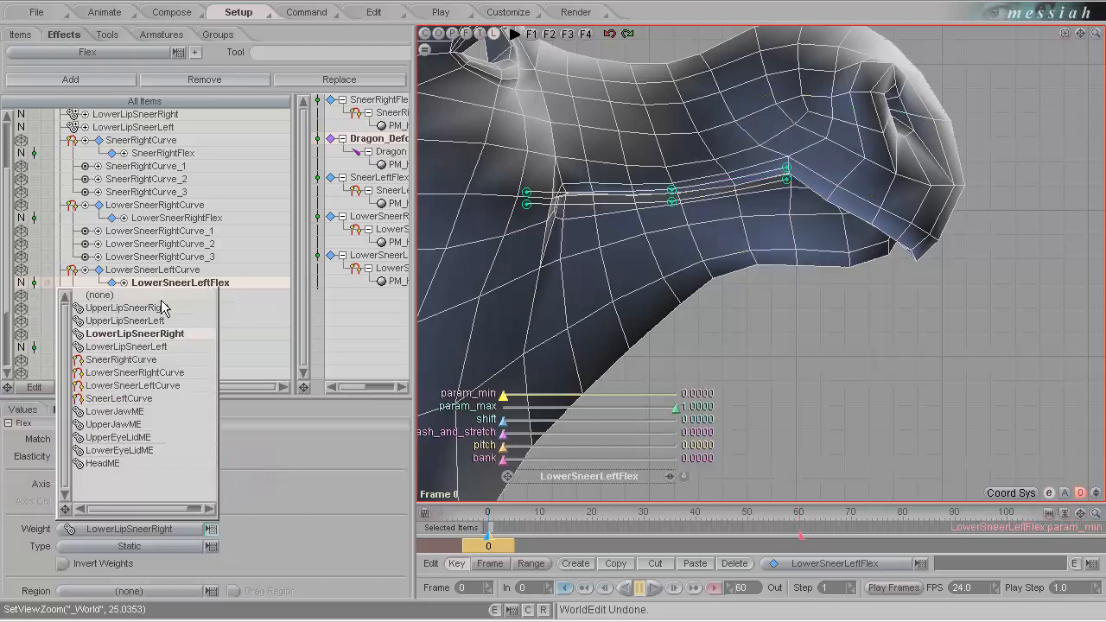
click(152, 346)
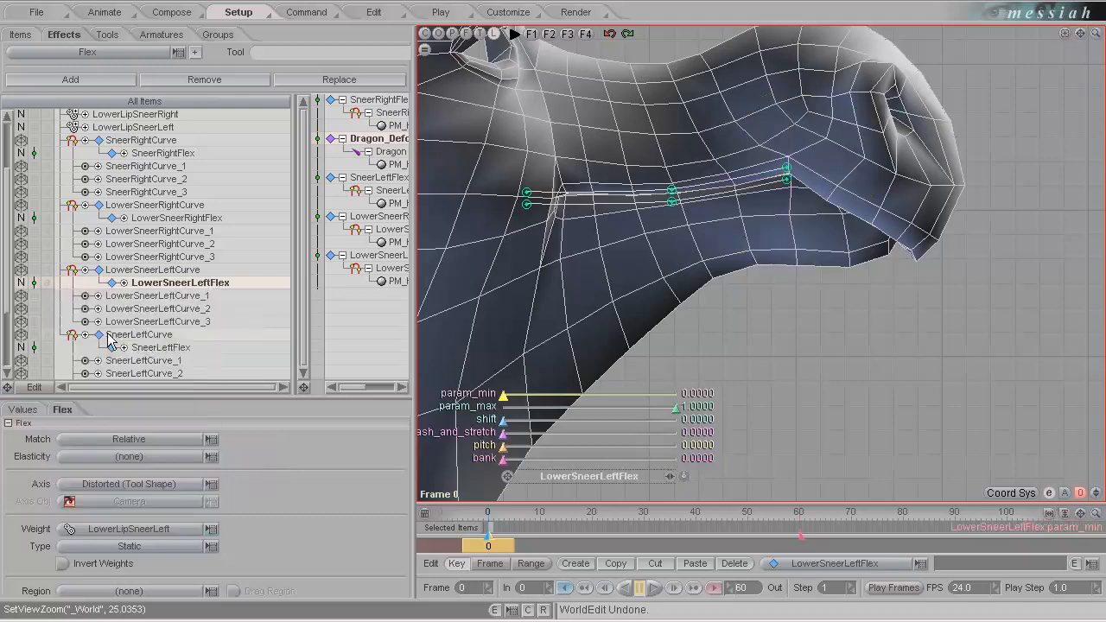
Step: Collapse the points and flex effects of all four sneer curves in the item list
click(157, 337)
click(74, 271)
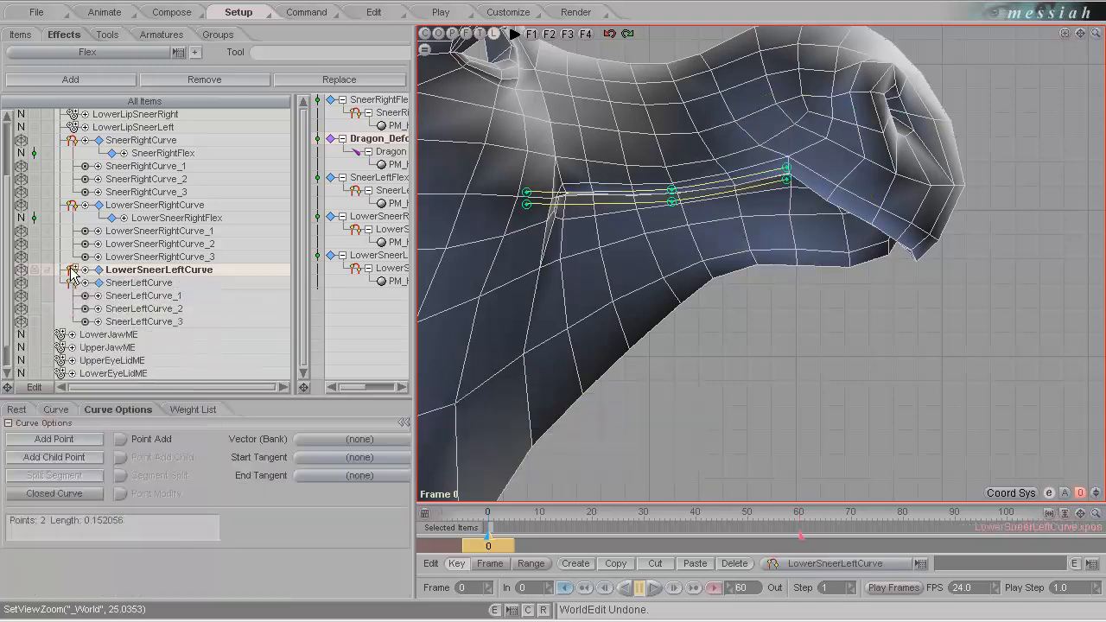
click(75, 283)
click(78, 230)
click(75, 191)
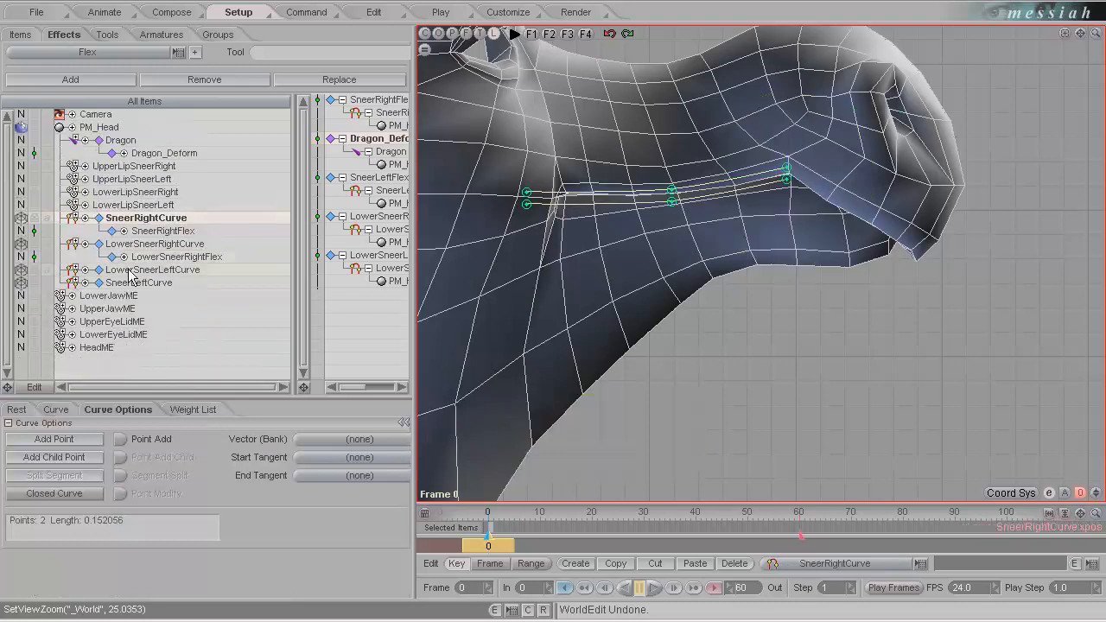
click(98, 244)
click(100, 228)
click(99, 219)
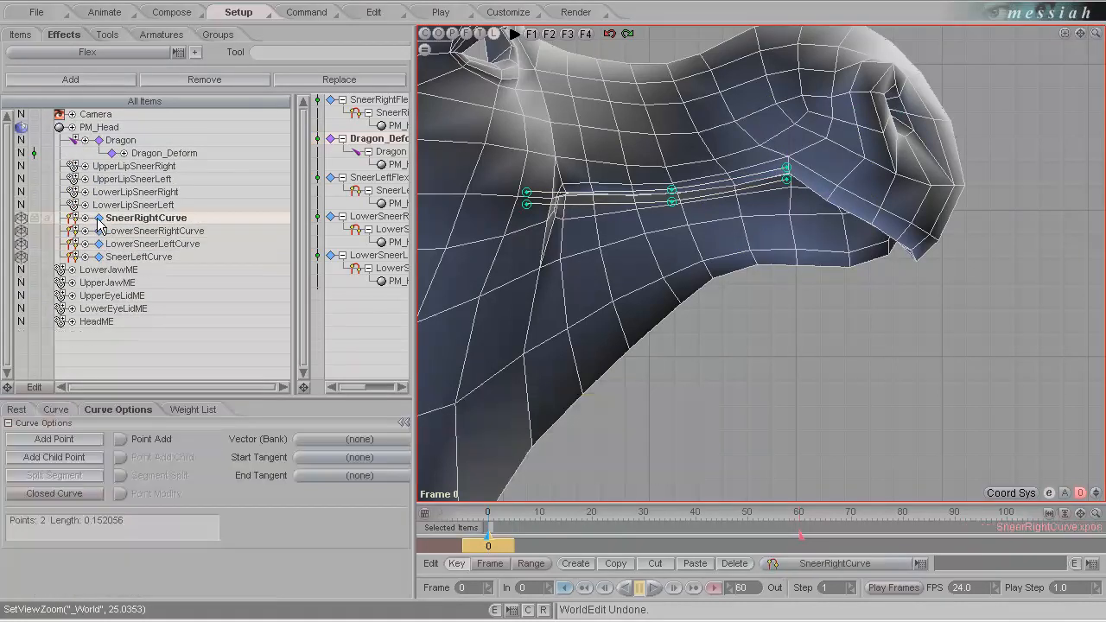
Step: Reorder the item list so that LowerSneerLeftCurve sits below SneerLeftCurve
click(177, 231)
click(164, 257)
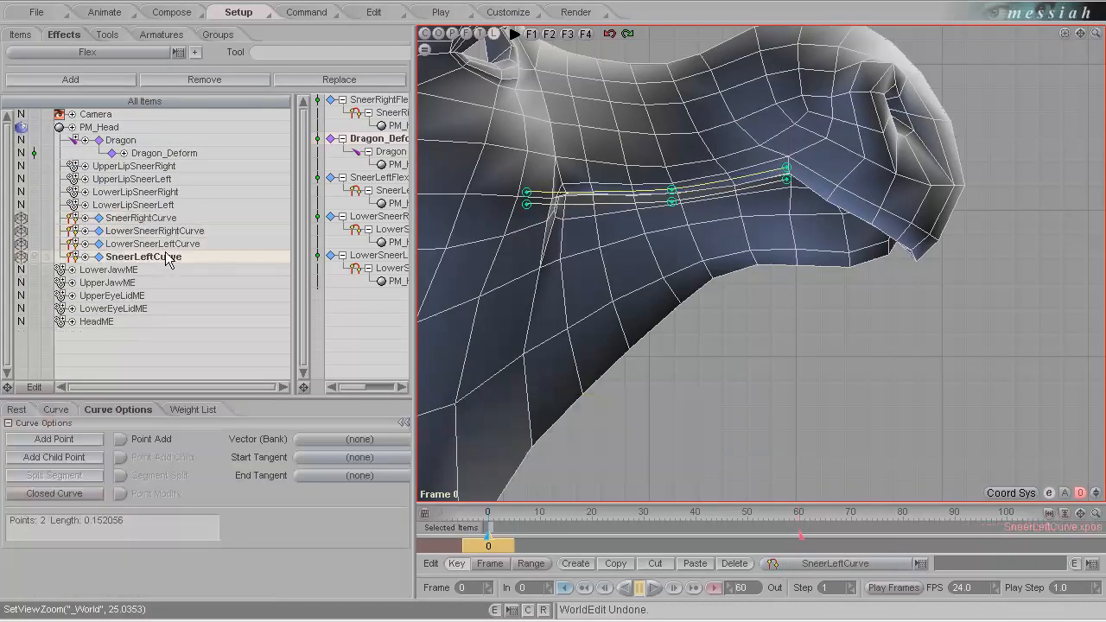
click(182, 245)
Step: Test the lower lip deformation in animation mode by lowering LowerSneerRightCurve_2 to about Y 0.828
click(104, 12)
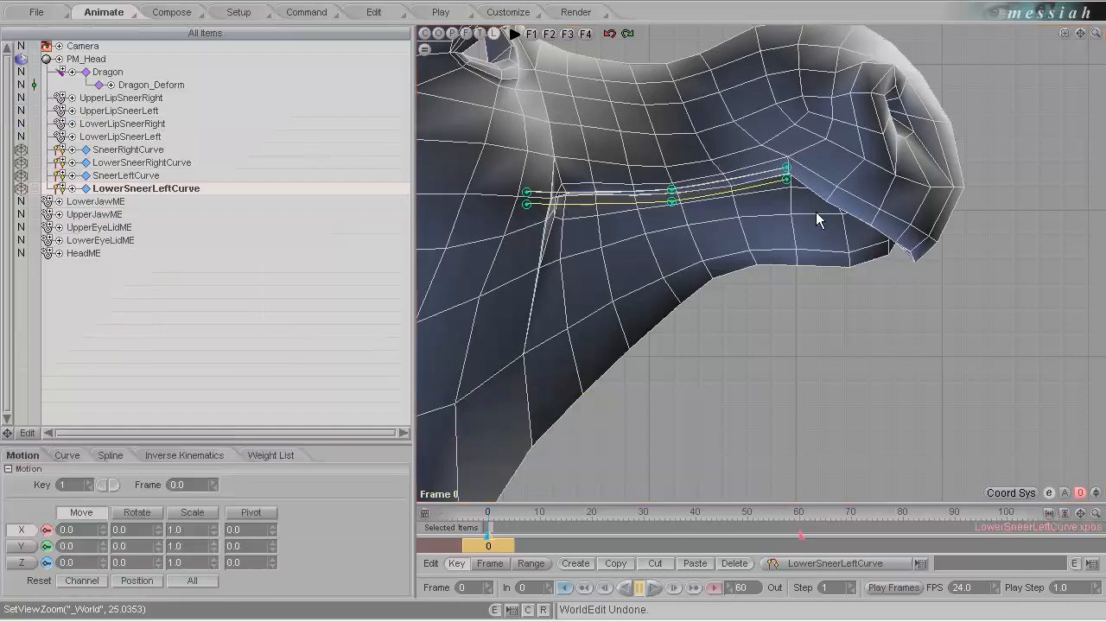
click(673, 202)
drag(672, 126, 671, 163)
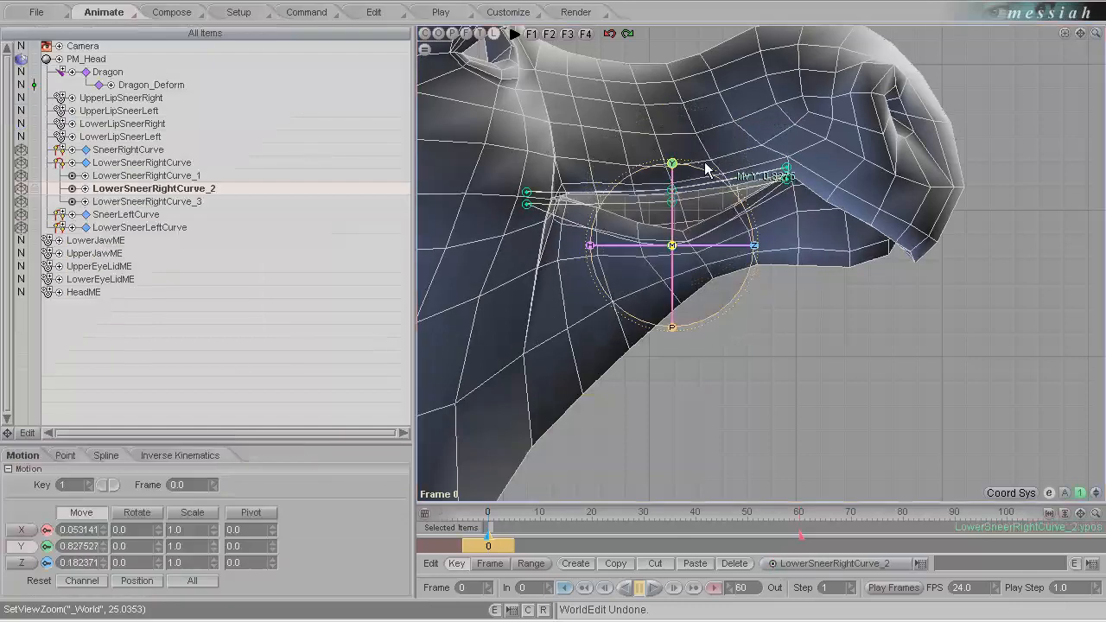
click(788, 178)
mouse_move(787, 99)
mouse_down()
mouse_move(787, 170)
mouse_move(787, 95)
mouse_up()
Step: Move LowerSneerRightCurve_2 back up to its rest position on the lip line
click(672, 245)
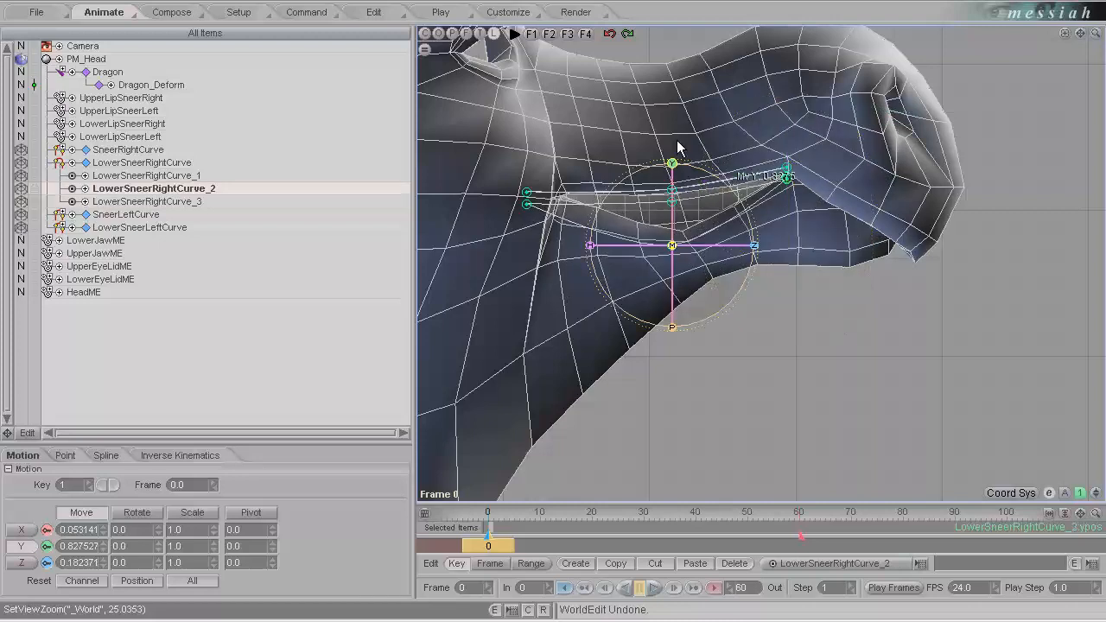
drag(672, 163, 672, 126)
click(787, 178)
Step: Collapse the points of LowerSneerRightCurve and LowerSneerLeftCurve in the item list
scroll(724, 226, down, 8)
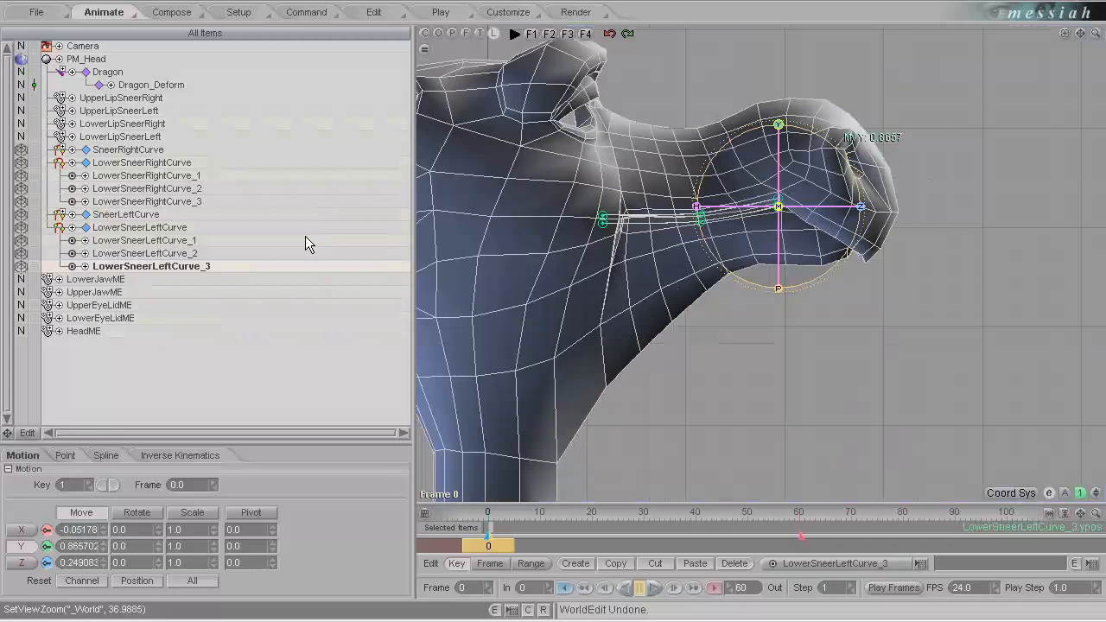
click(65, 163)
click(64, 188)
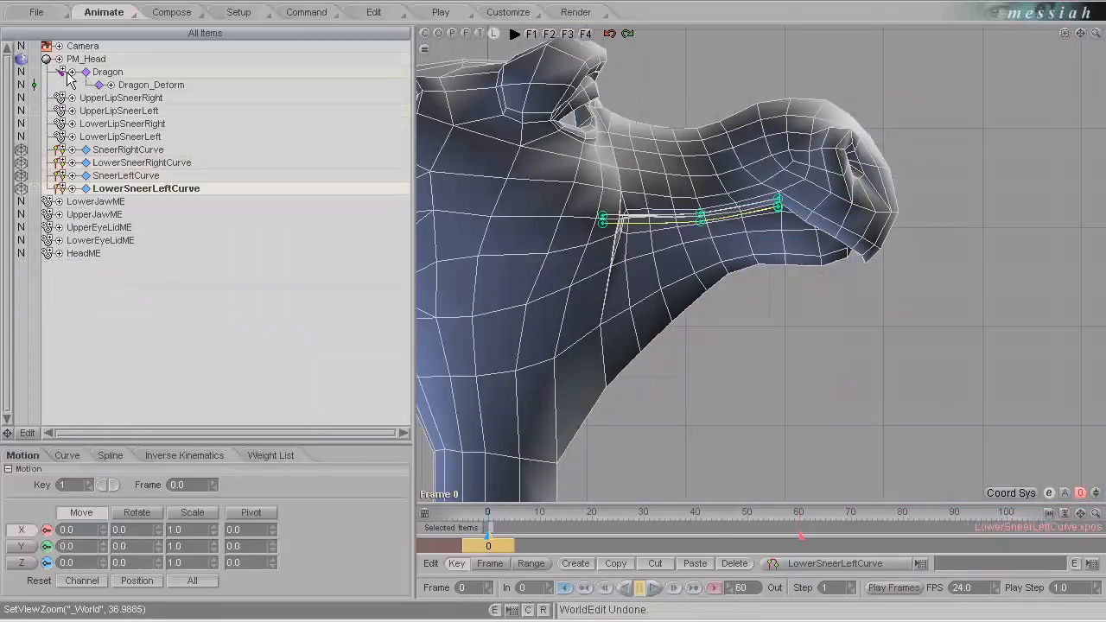
Step: Reveal Dragon_Body under the Dragon skeleton and set the display of its bones to Edges
click(70, 73)
click(121, 99)
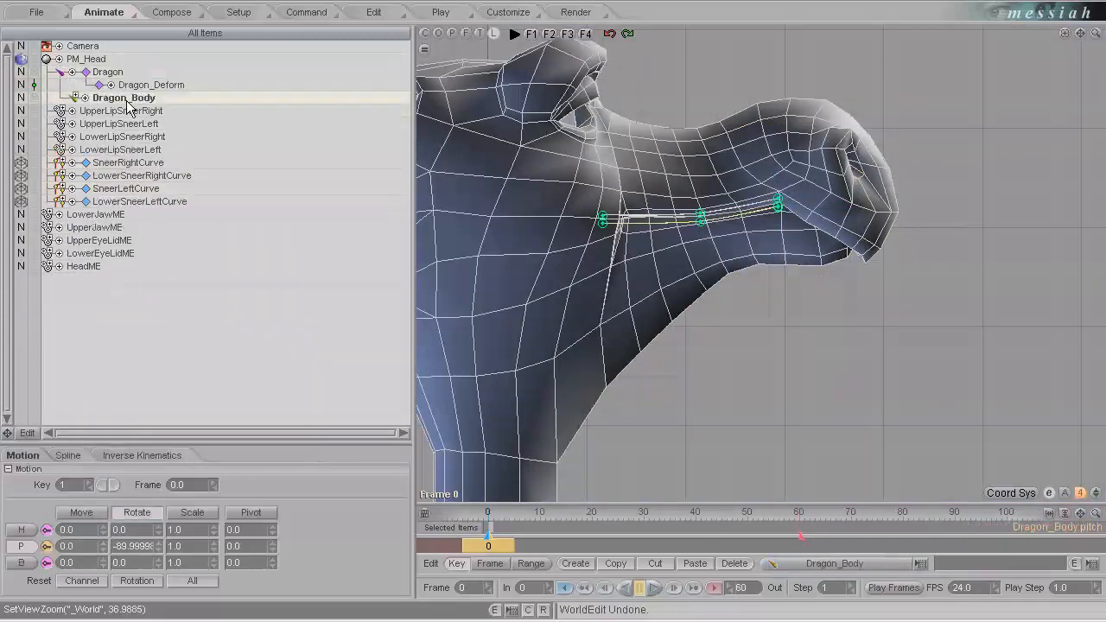
click(23, 99)
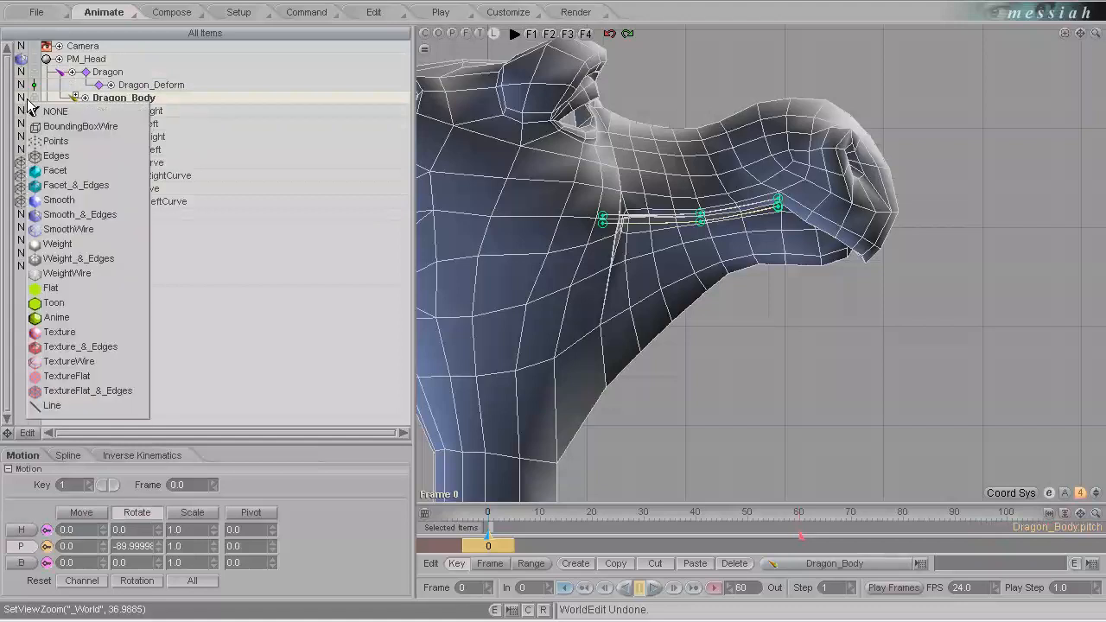
click(91, 158)
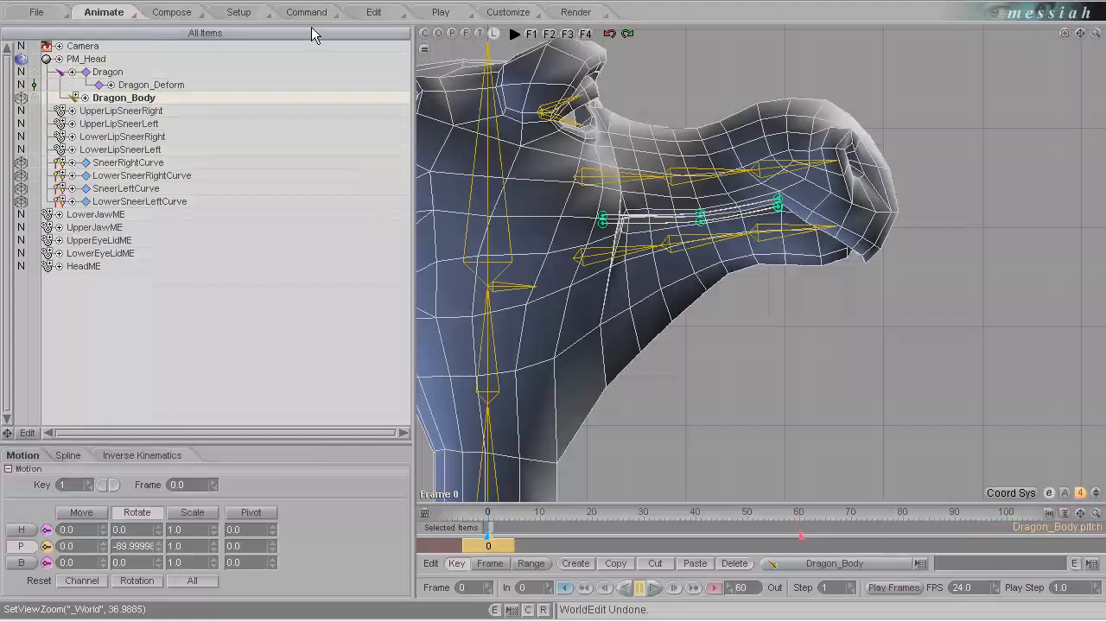
scroll(903, 356, down, 4)
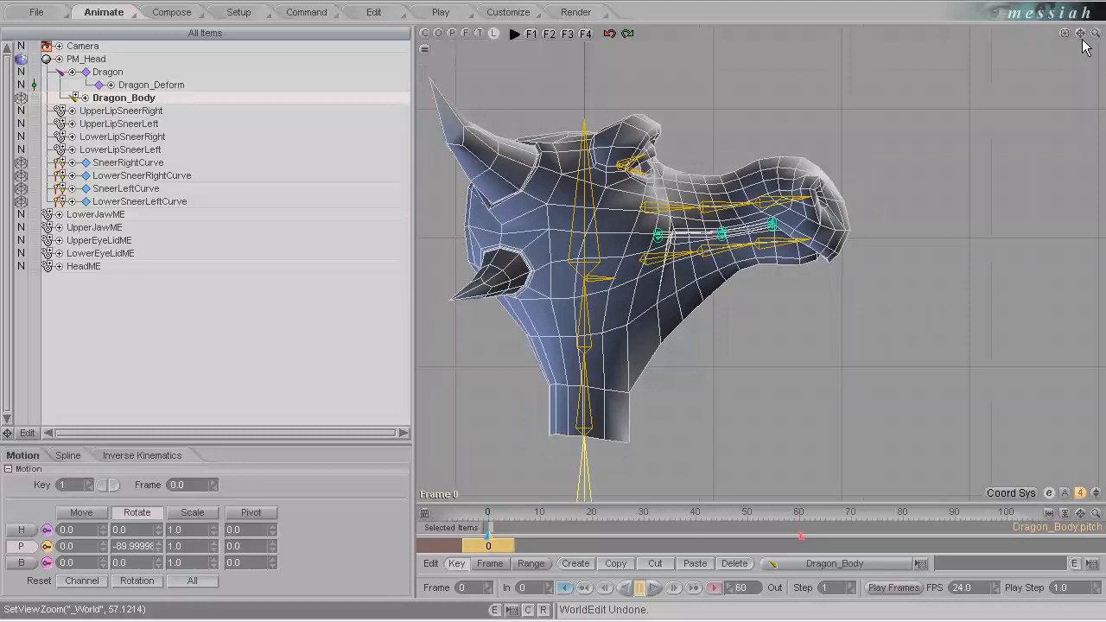
mouse_move(1080, 33)
mouse_down()
mouse_move(553, 318)
mouse_move(1079, 33)
mouse_up()
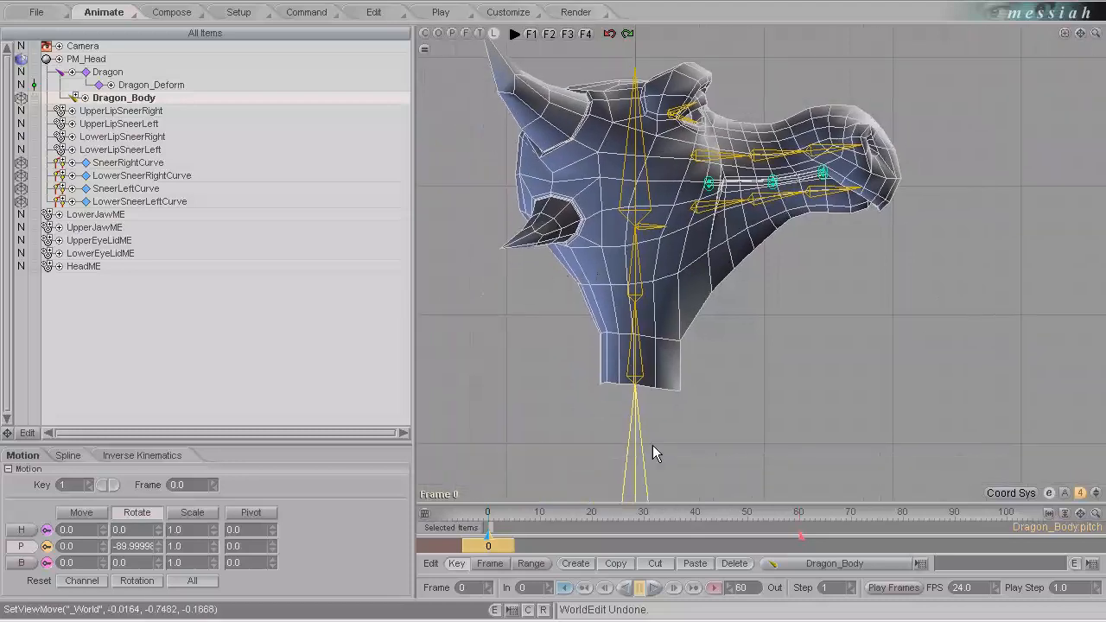
Step: Move Dragon_Deform to the end of the setup effects order, below LowerSneerLeftFlex
click(238, 12)
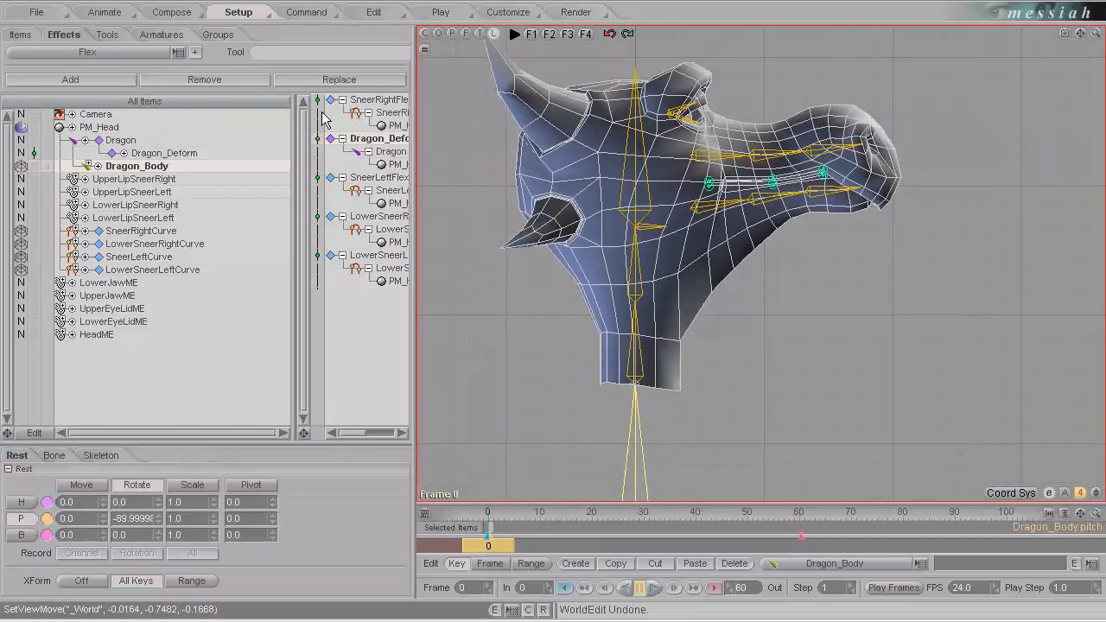
drag(299, 156, 218, 160)
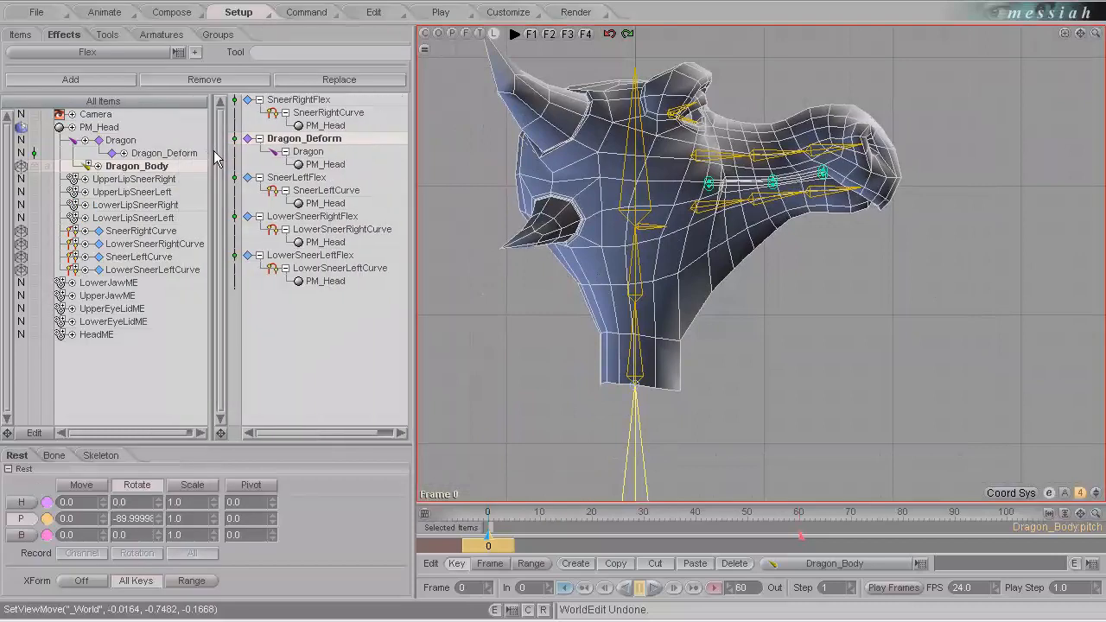
drag(309, 196, 312, 312)
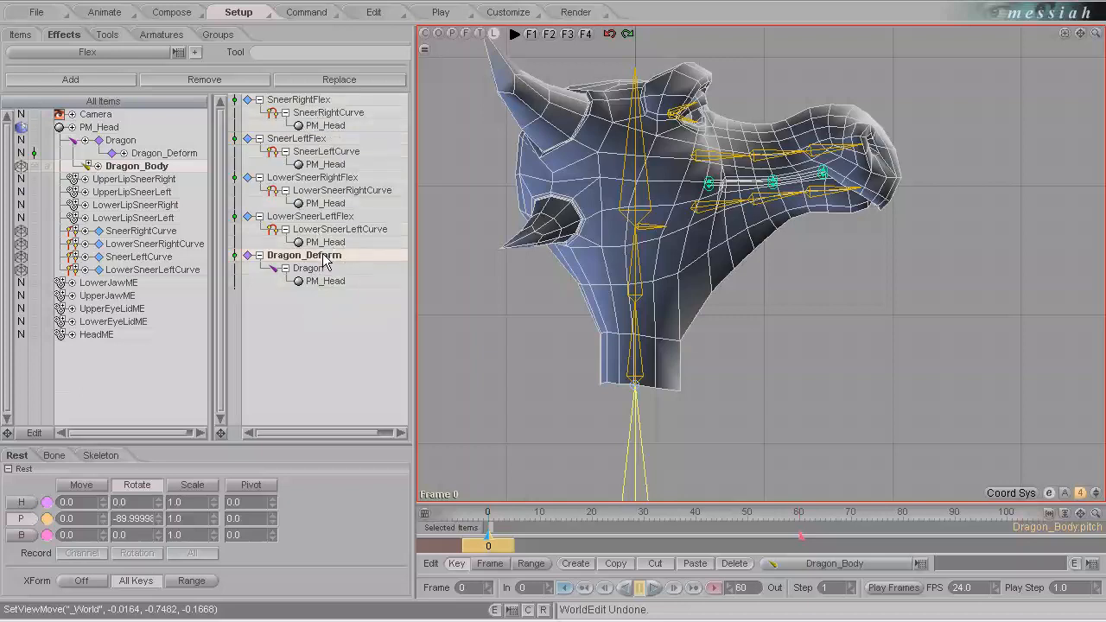
Step: In animation mode, tilt the dragon back by rotating Dragon_Head to -33 pitch and Dragon_Neck2 to about -39 pitch
click(105, 13)
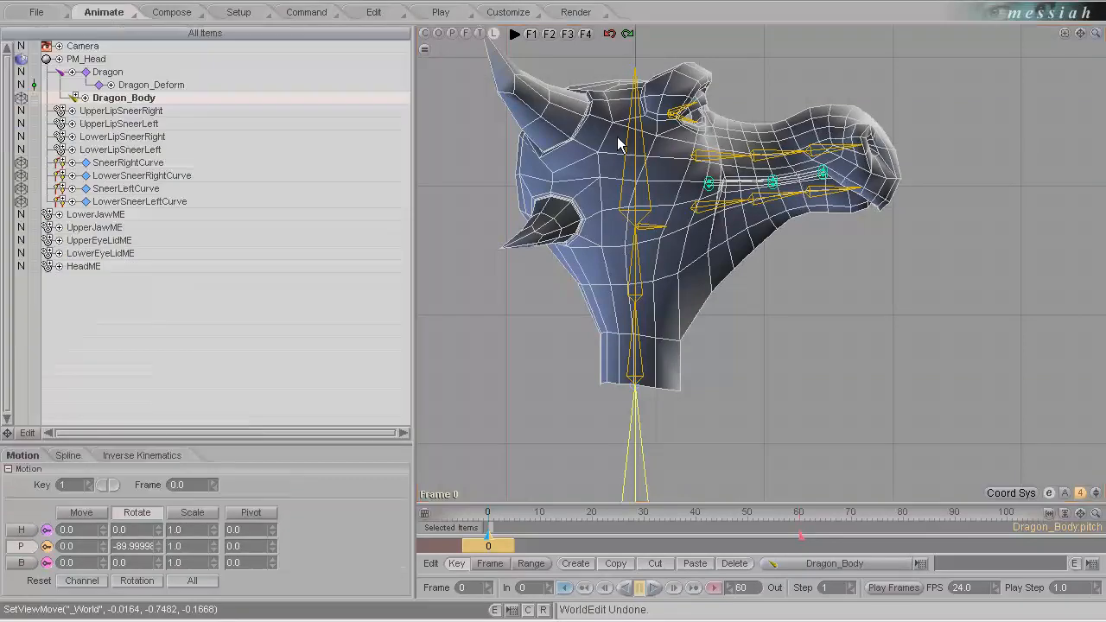
click(738, 157)
click(628, 104)
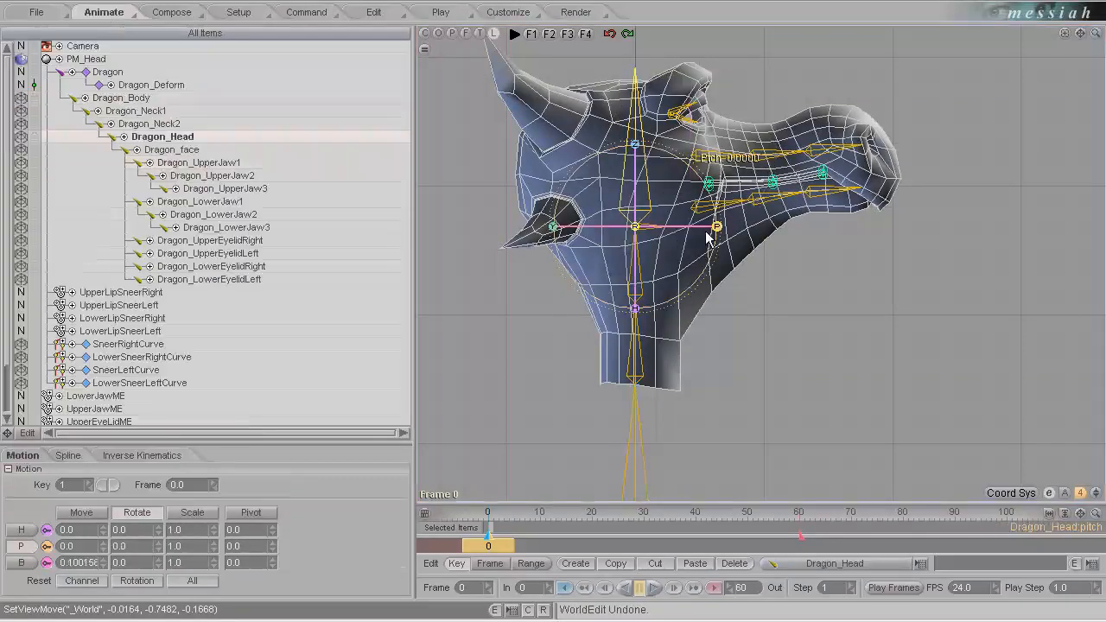
drag(717, 225, 704, 183)
click(638, 287)
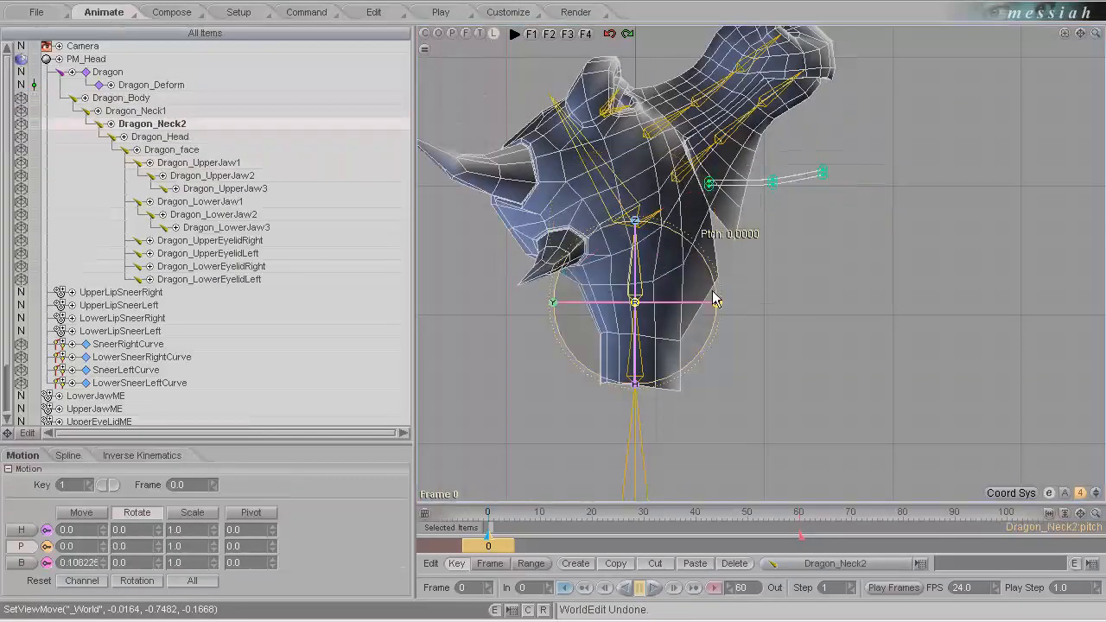
drag(716, 300, 698, 250)
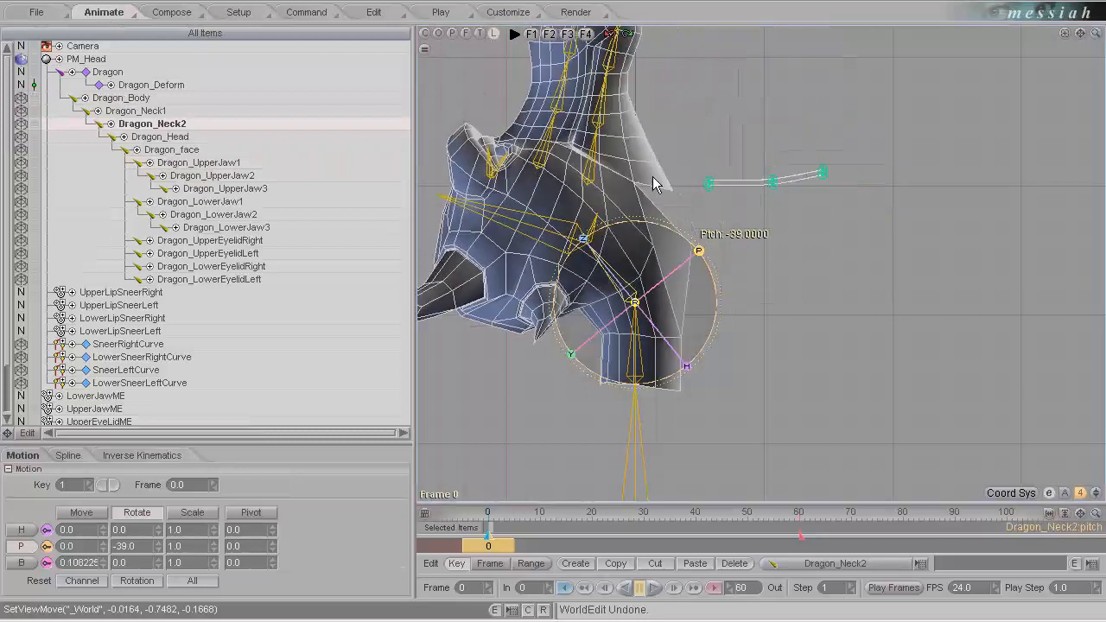
Step: Open the dragon's mouth by pitching the upper jaw back and rotating Dragon_LowerJaw1 to about 10.25 pitch
click(558, 138)
drag(626, 194, 596, 147)
click(596, 146)
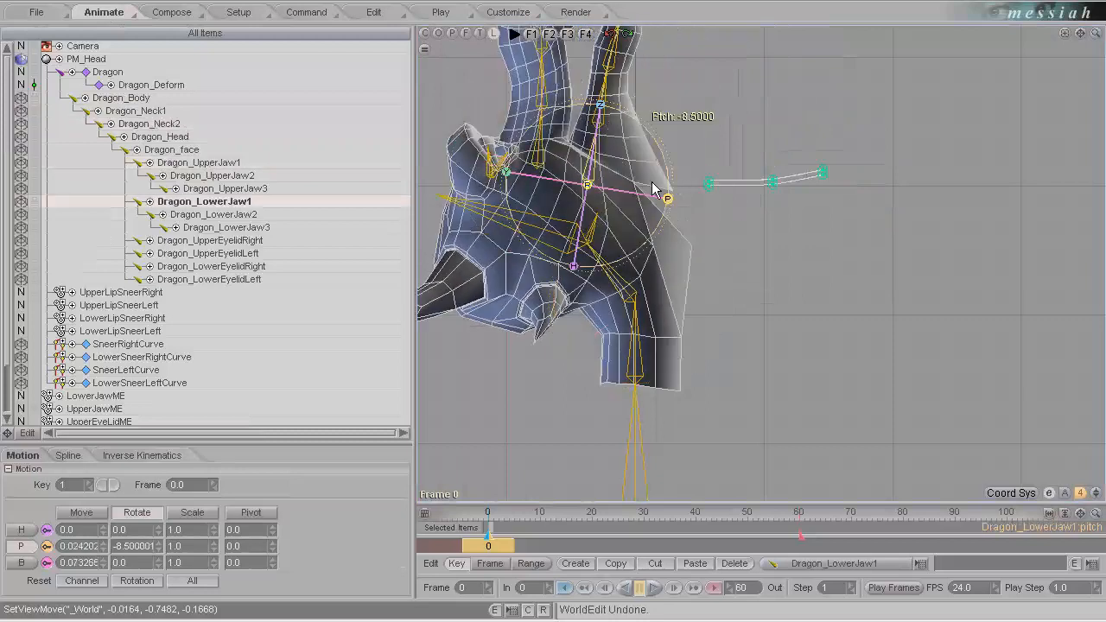
drag(668, 202, 666, 228)
ctrl+alt+drag(667, 229, 702, 253)
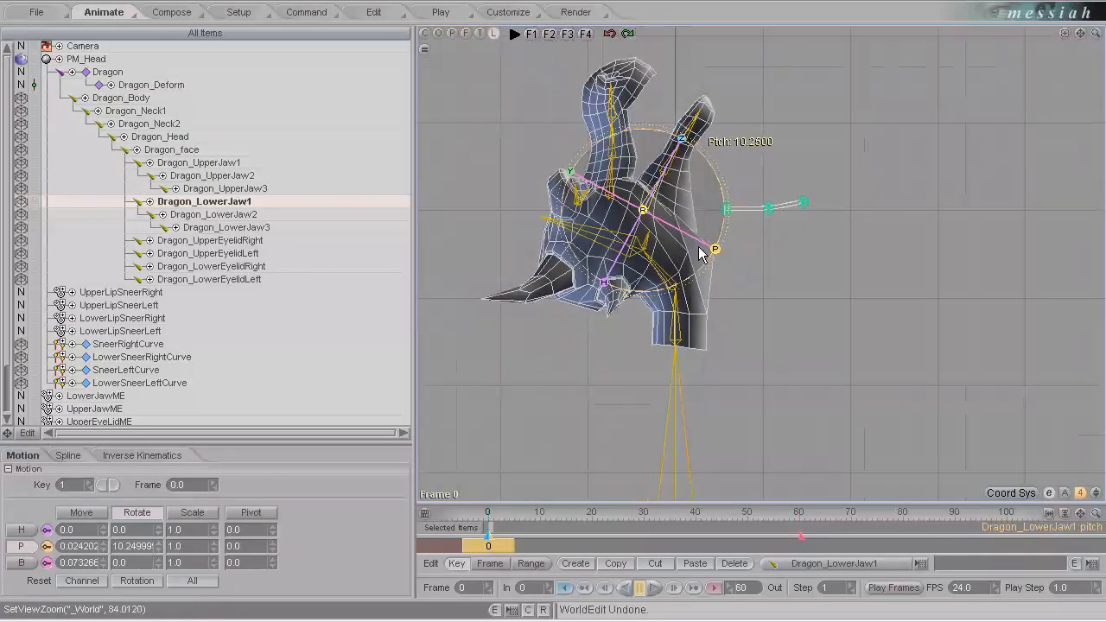
Step: Raise SneerRightCurve_2 along Y to about 0.91 in perspective view to test the right upper-lip sneer on the posed head
click(767, 209)
ctrl+alt+drag(839, 259, 582, 315)
click(452, 33)
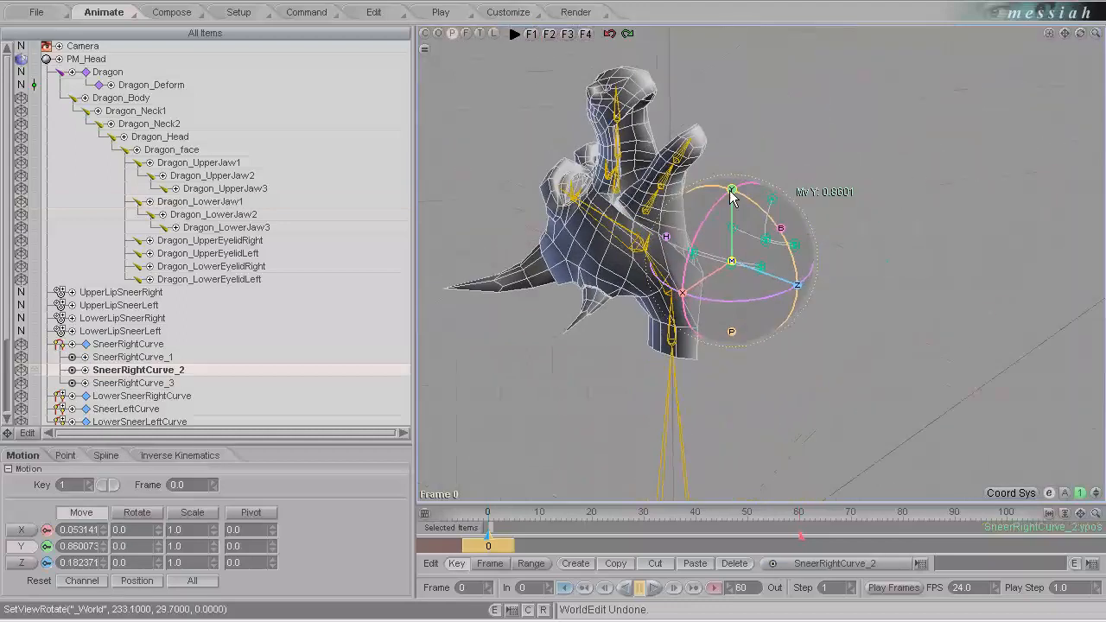
drag(733, 197, 593, 302)
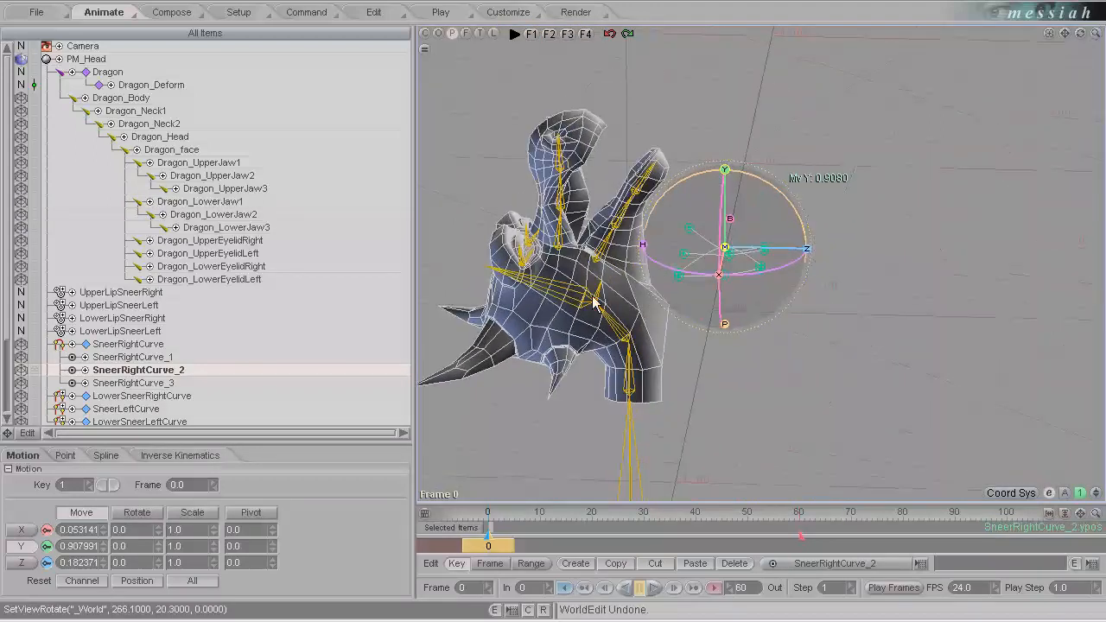
drag(756, 173, 689, 179)
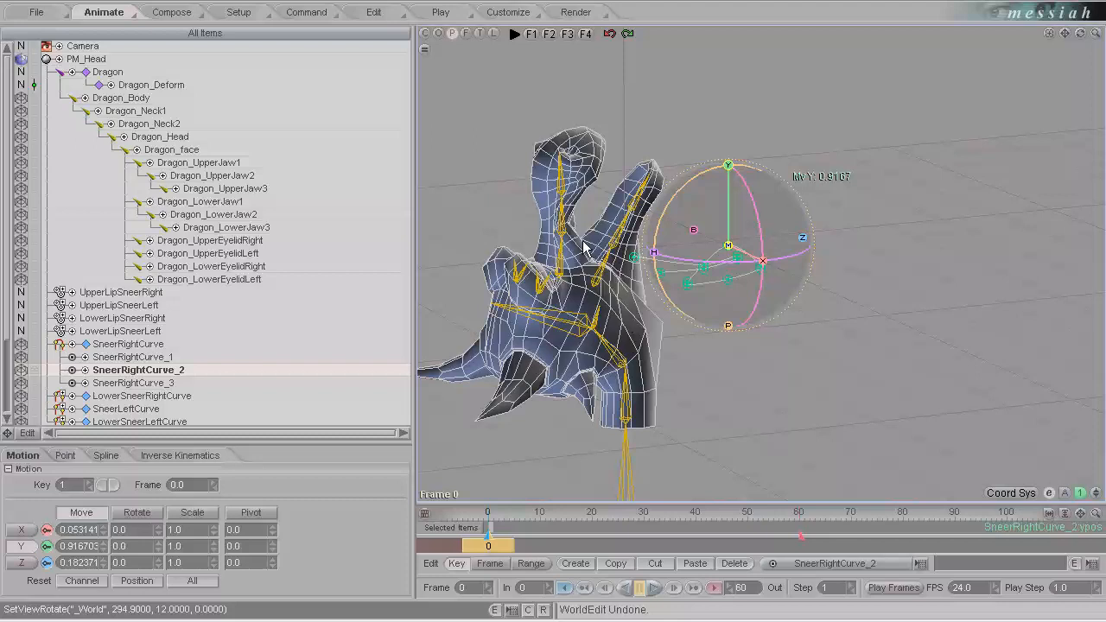
drag(727, 164, 569, 314)
Step: Raise SneerRightCurve_1 along Y to about 0.92 and check the lip deformation from the side
click(688, 283)
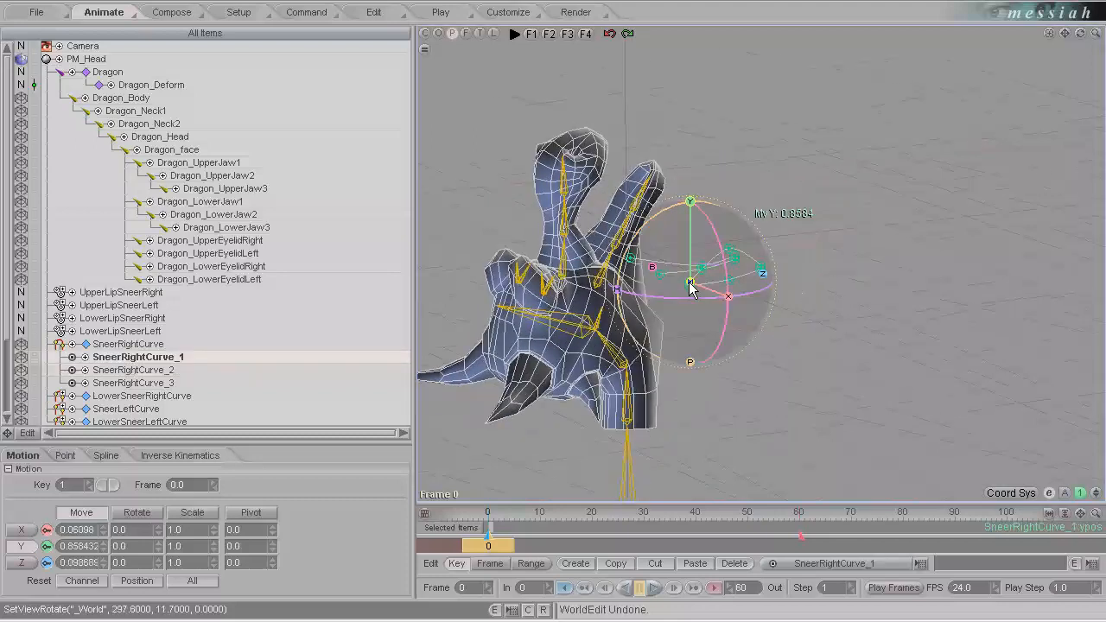
drag(689, 213, 696, 164)
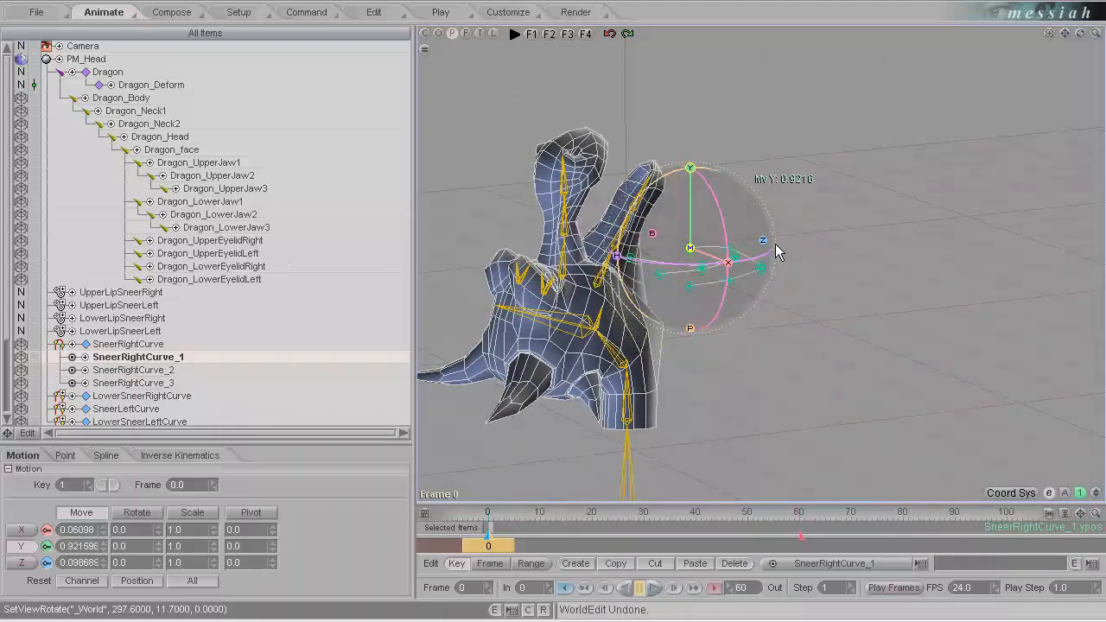
alt+drag(852, 242, 784, 259)
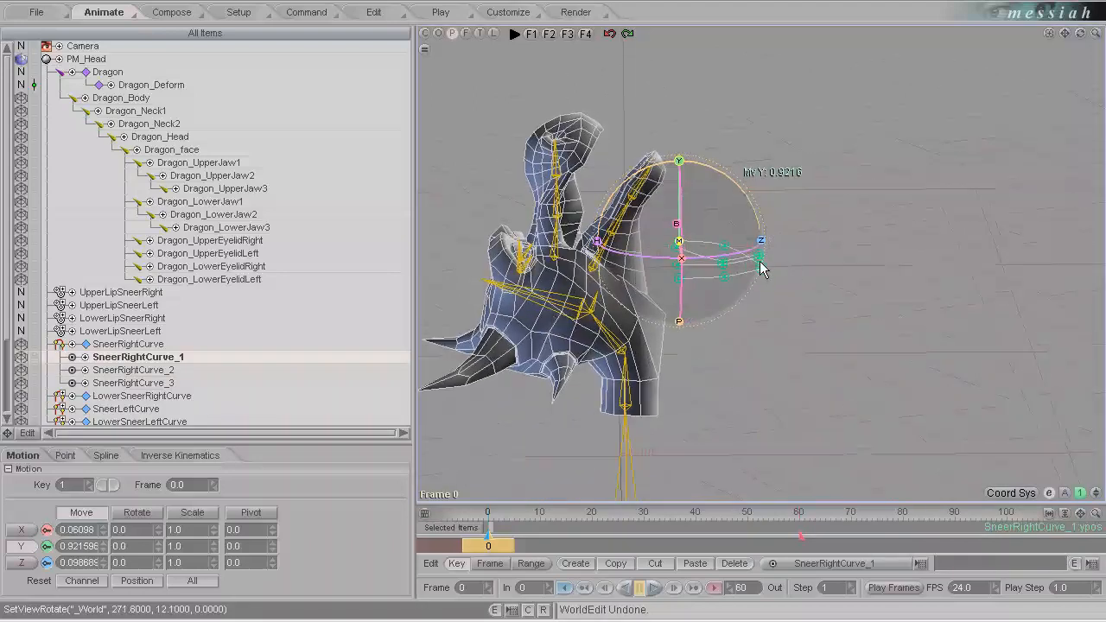
click(759, 262)
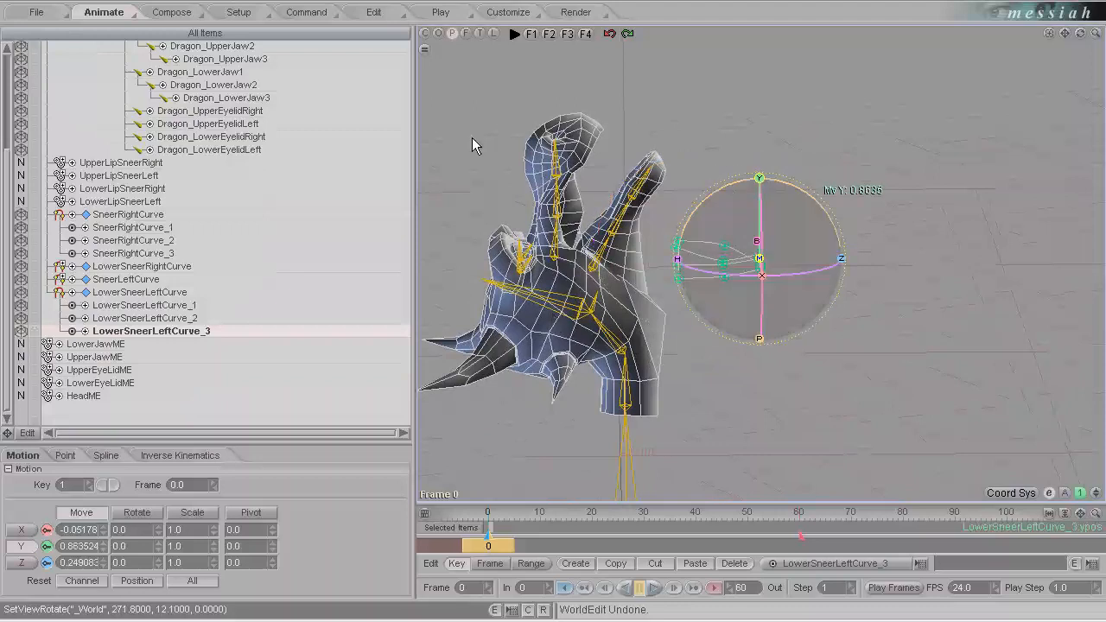
alt+drag(561, 278, 751, 291)
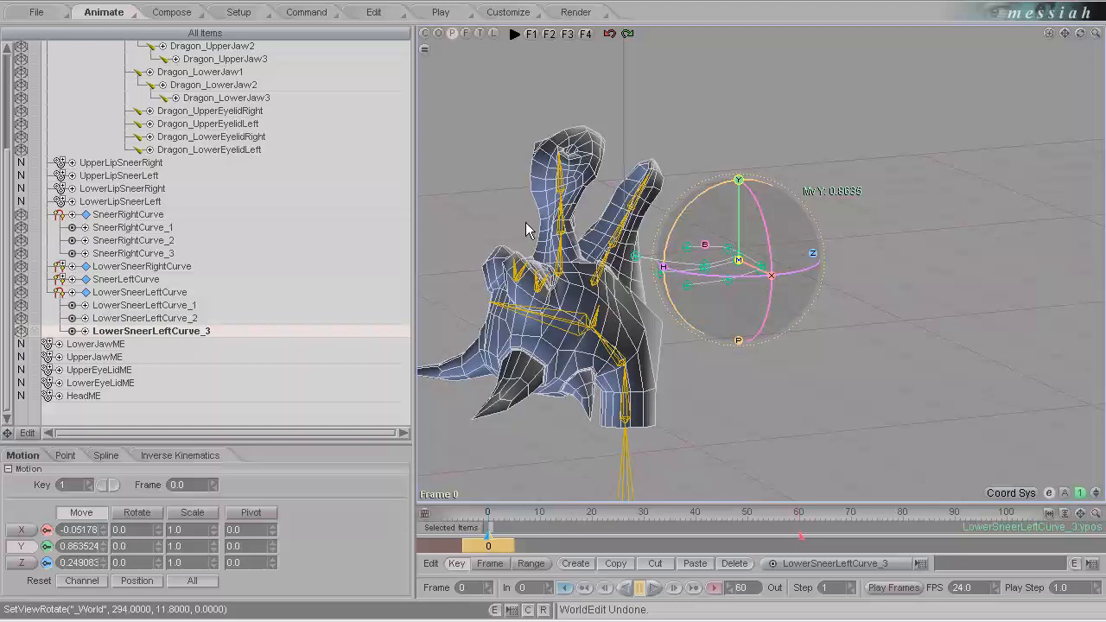
click(572, 331)
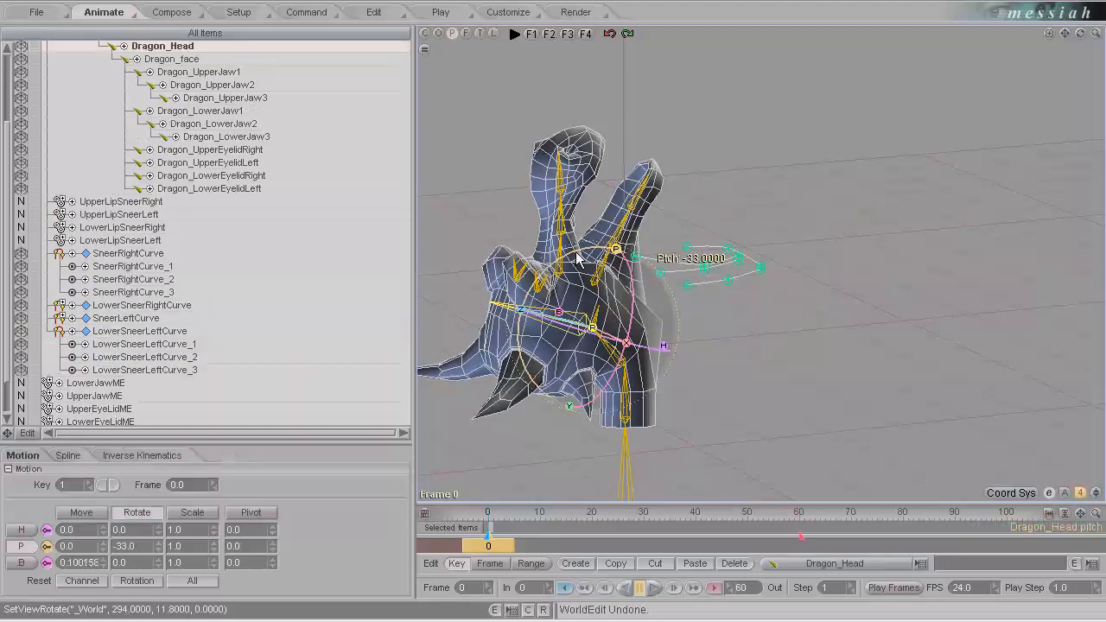
middle_drag(703, 283, 716, 280)
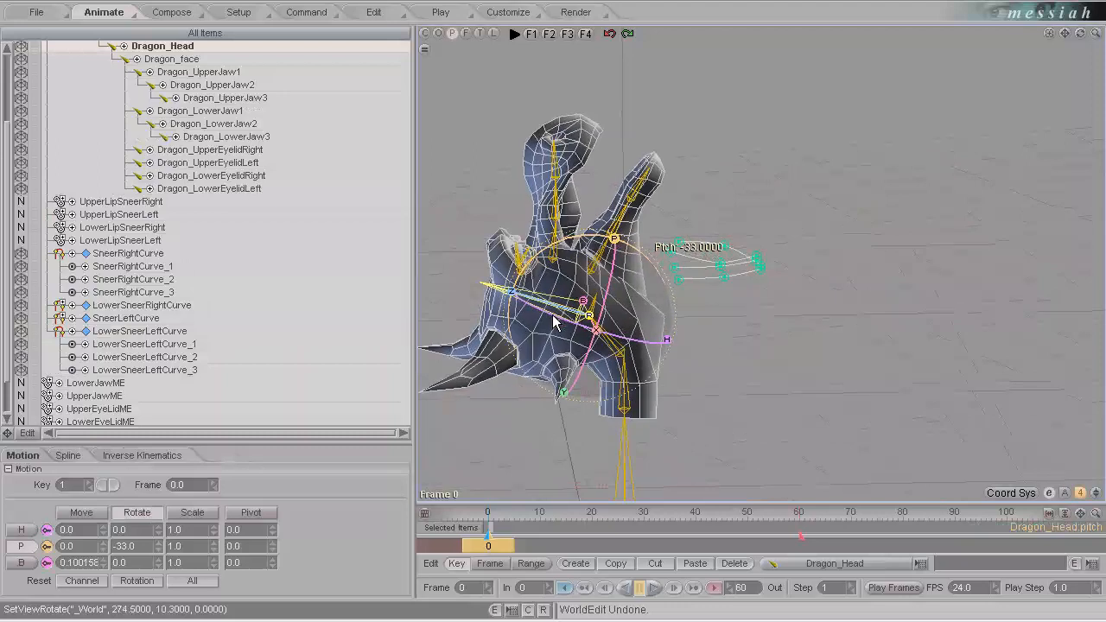
Step: Spread the right lips by raising SneerRightCurve_2 to about 0.94 in Y and lowering LowerSneerRightCurve_2 to about 0.81
click(724, 246)
drag(725, 165, 728, 150)
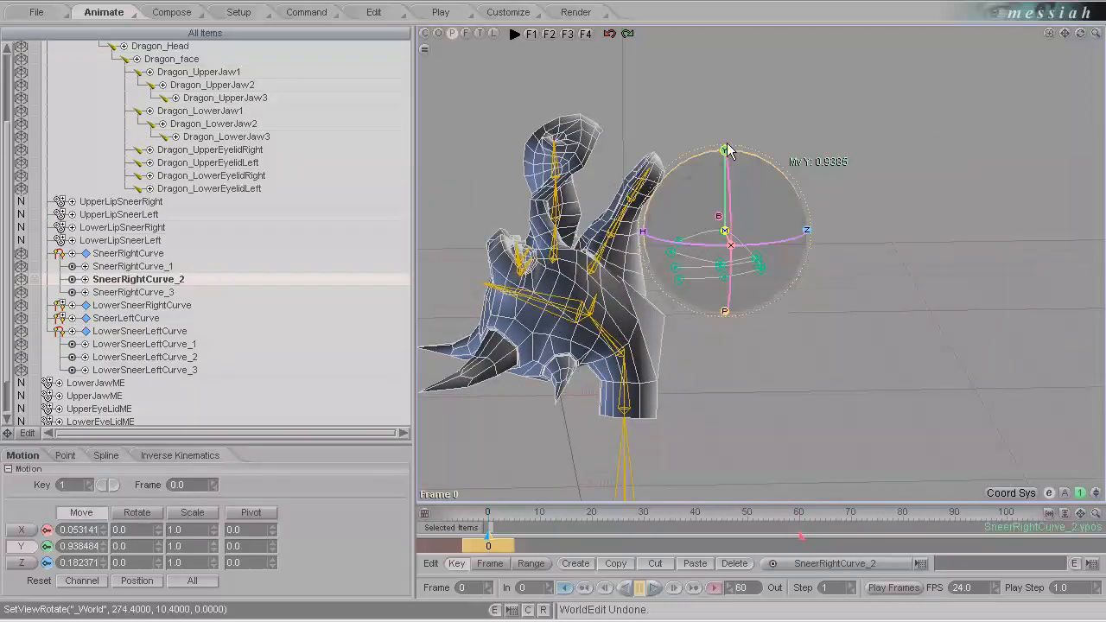
click(731, 281)
drag(917, 410, 917, 407)
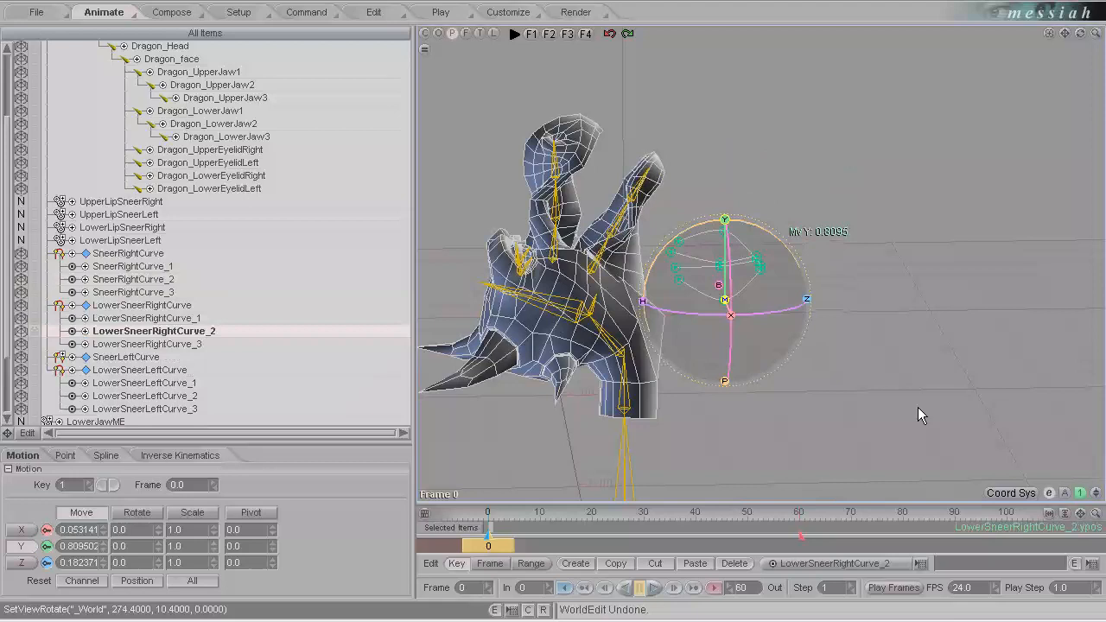
Step: Return the rig to its setup rest pose and create a key for all items at frame 0 using computed values
click(251, 13)
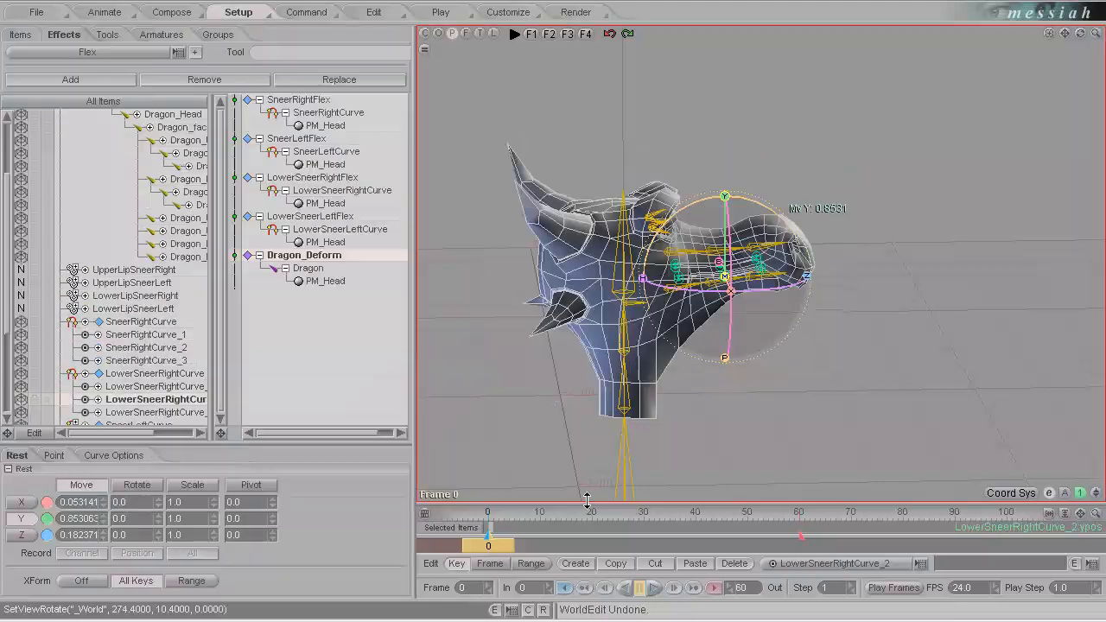
click(450, 528)
click(500, 502)
key(Return)
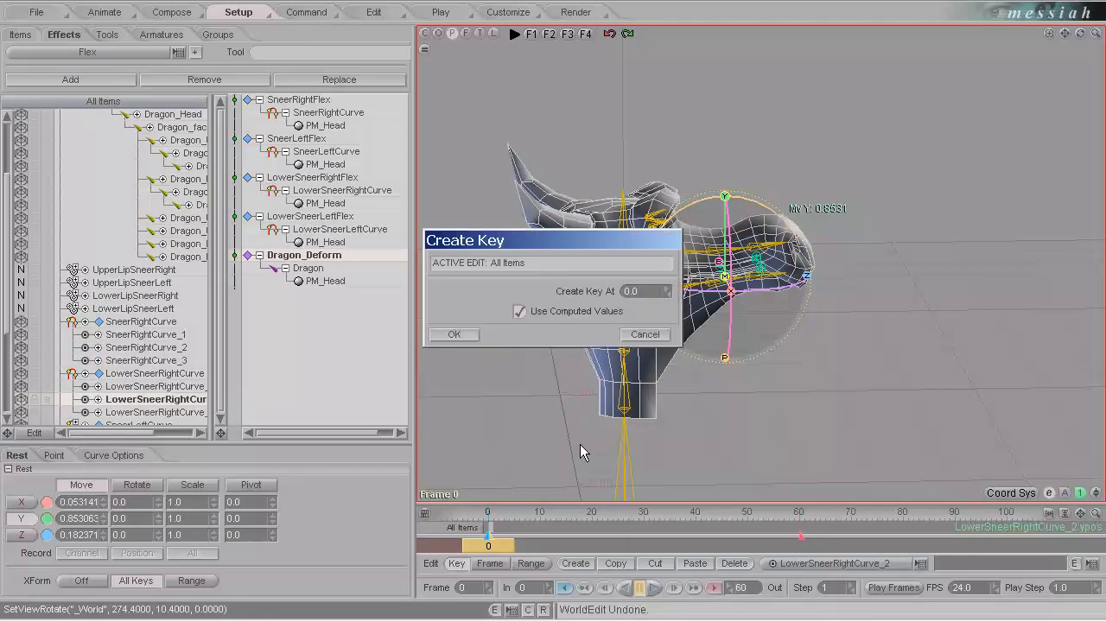
key(Return)
Step: Back in animation mode, collapse the points of LowerSneerRightCurve, SneerRightCurve and LowerSneerLeftCurve in the item list
click(111, 12)
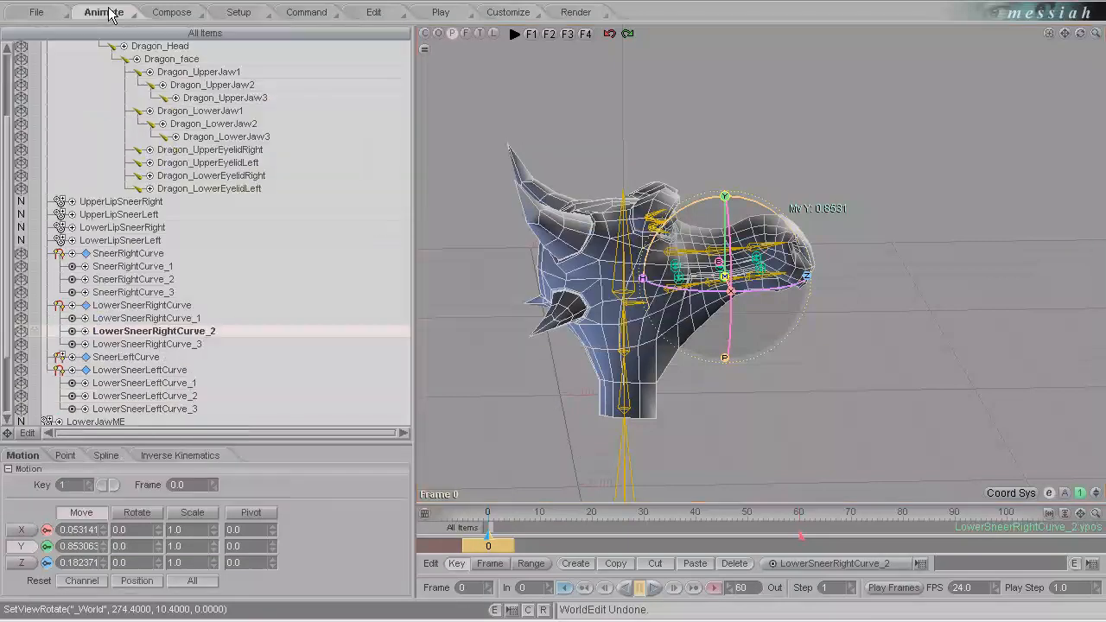
click(57, 305)
click(57, 253)
click(57, 292)
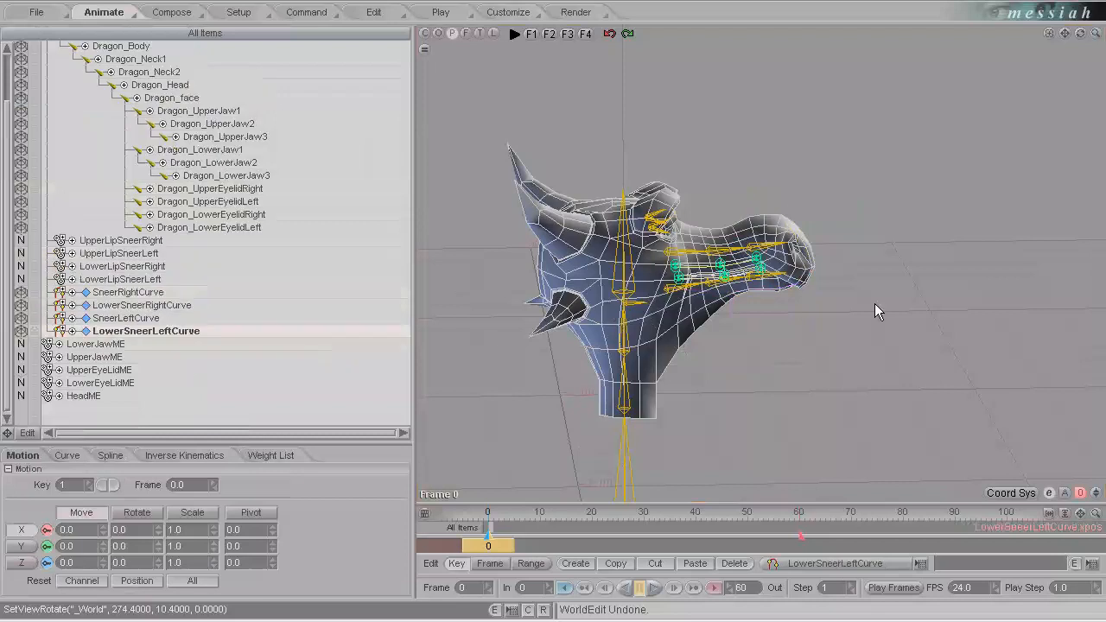
Step: Open the dialog for saving the scene under a new file name in the scenes folder
click(36, 12)
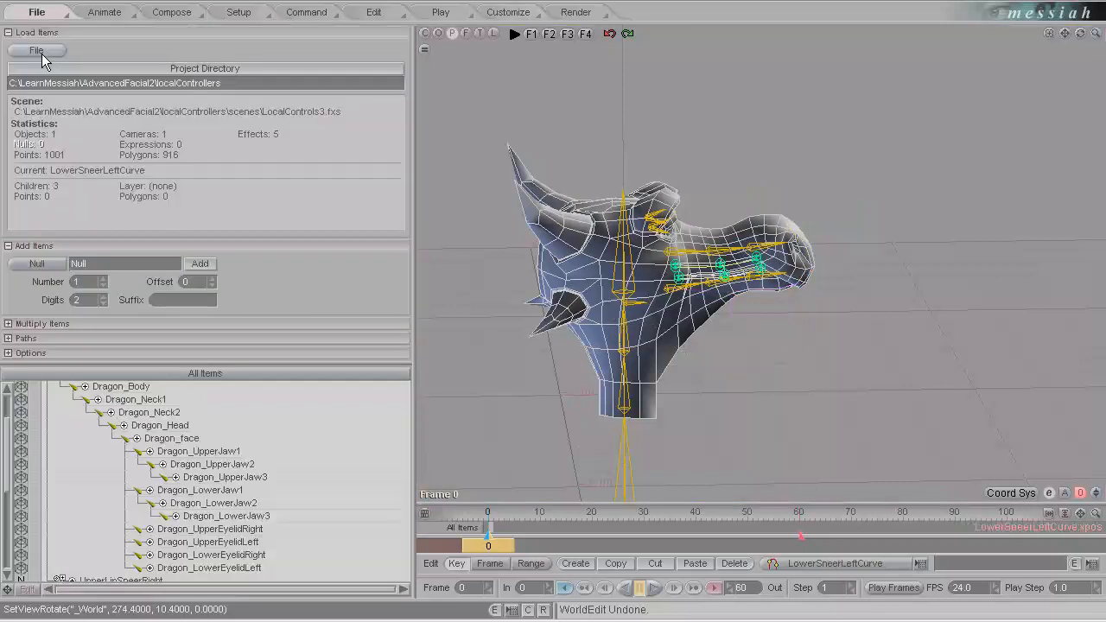
click(40, 52)
click(84, 171)
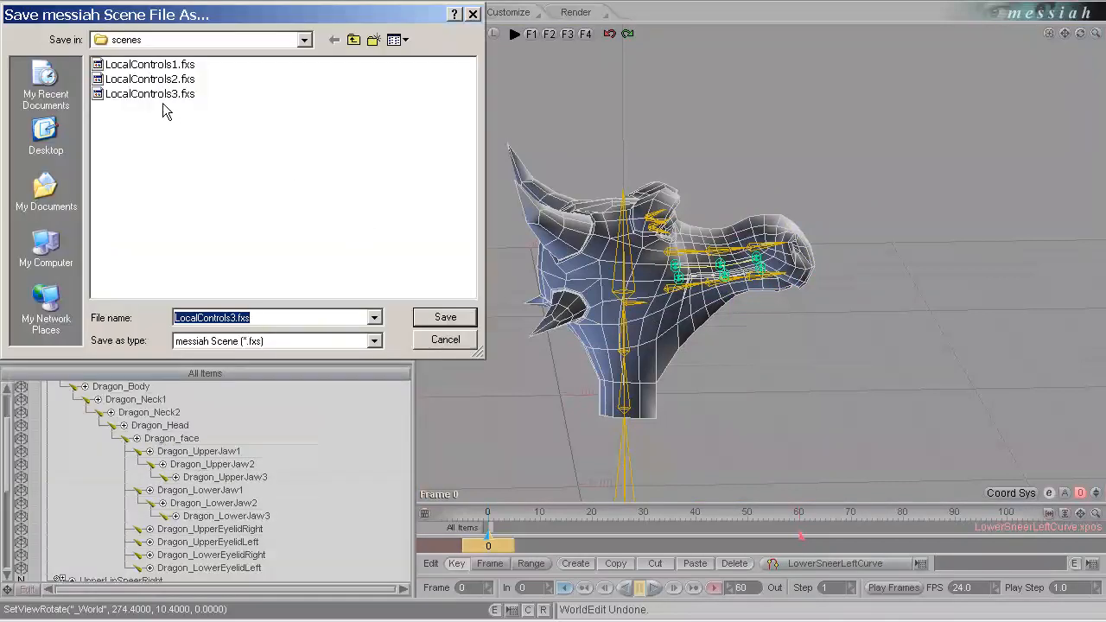